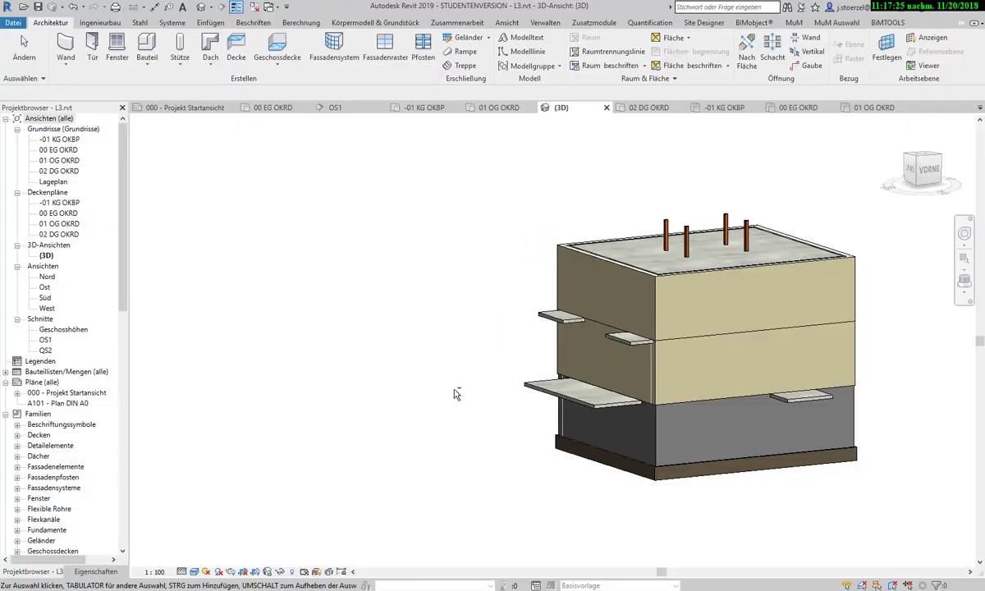
# Pan and zoom the {3D} view to frame the building closer.
pyautogui.moveTo(464, 409)
pyautogui.mouseDown(button='middle')
pyautogui.moveTo(339, 368)
pyautogui.moveTo(656, 408)
pyautogui.moveTo(540, 352)
pyautogui.mouseUp(button='middle')
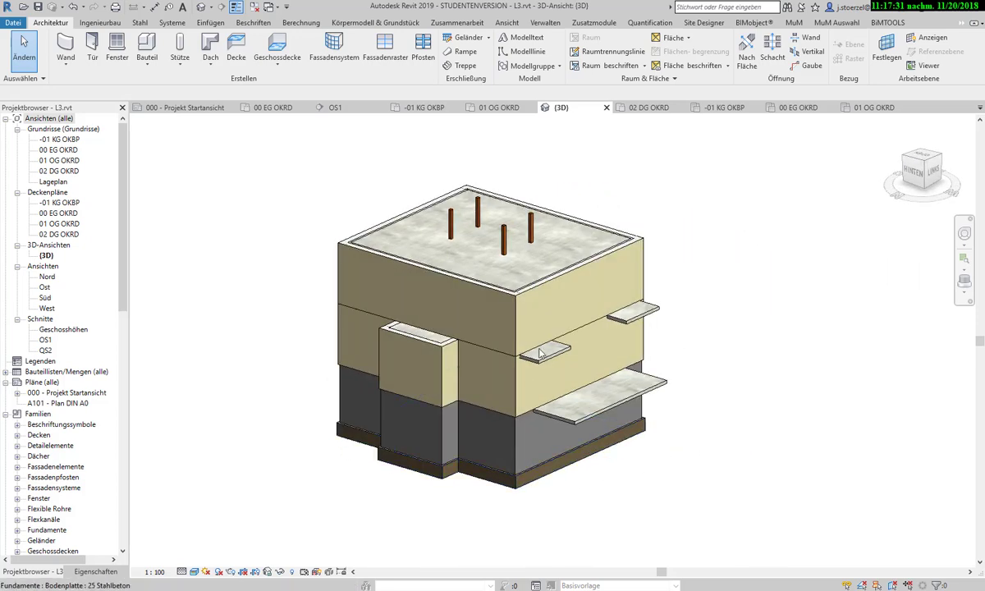
pyautogui.scroll(2, 402, 476)
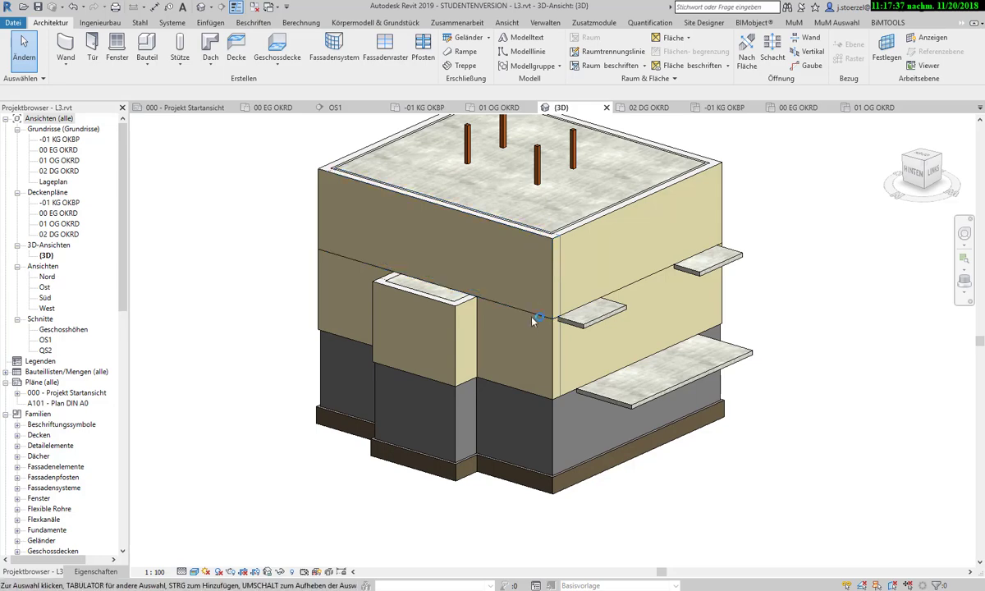
pyautogui.moveTo(532, 318); pyautogui.dragTo(573, 365, button='middle')
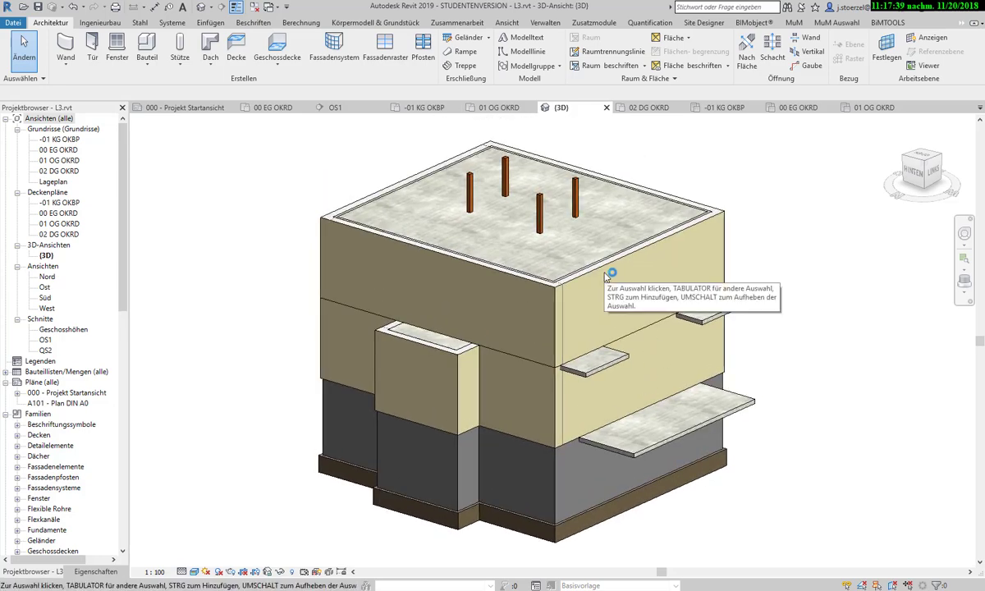
# Hide the front exterior walls of the upper and lower floors in this view.
pyautogui.click(602, 273)
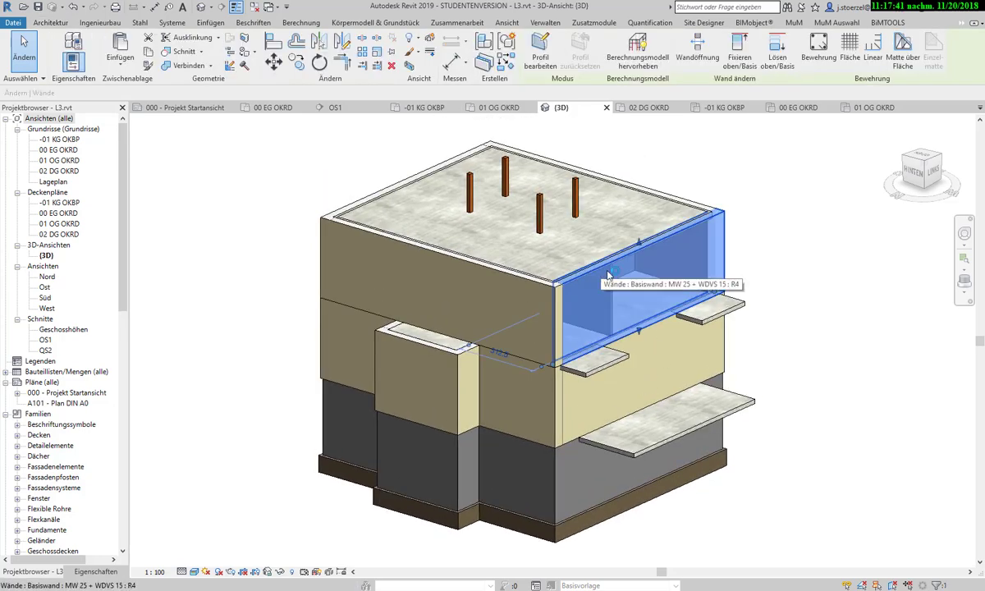
pyautogui.moveTo(732, 408)
pyautogui.keyDown('shift'); pyautogui.mouseDown(button='middle')
pyautogui.moveTo(794, 307)
pyautogui.moveTo(614, 174)
pyautogui.mouseUp(button='middle'); pyautogui.keyUp('shift')
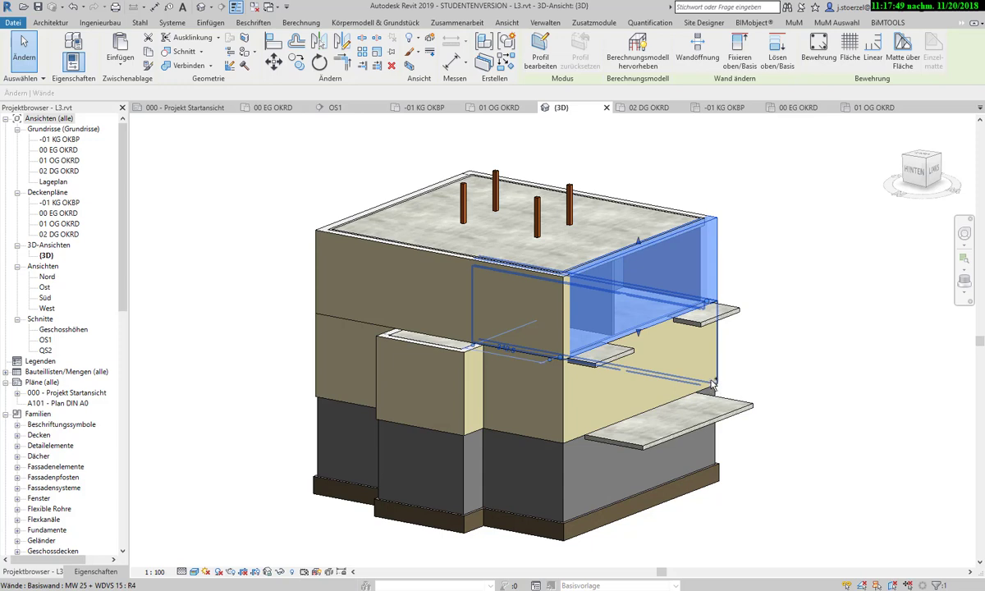
pyautogui.keyDown('ctrl'); pyautogui.click(712, 383); pyautogui.keyUp('ctrl')
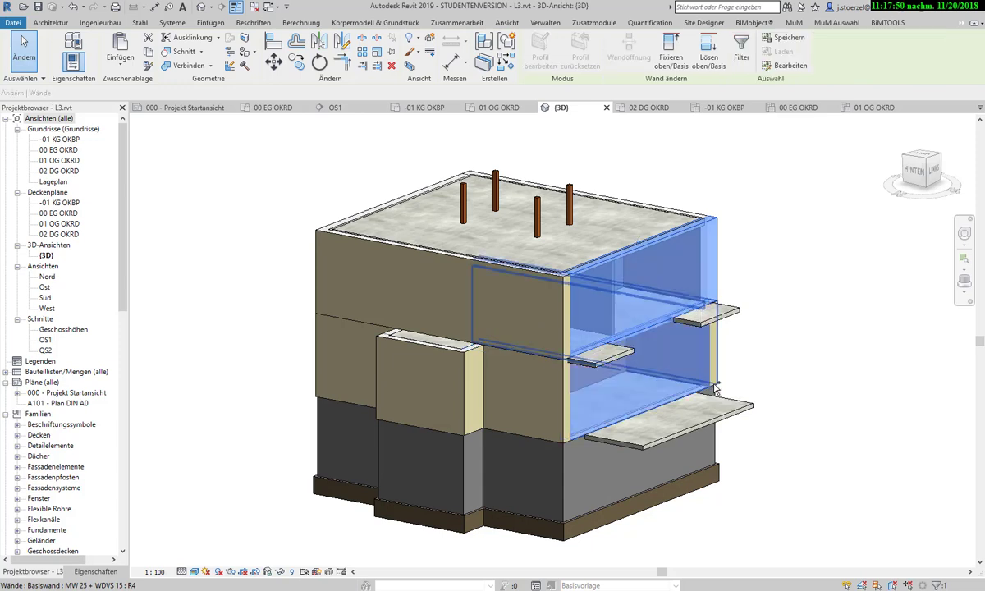
pyautogui.click(408, 38)
pyautogui.click(449, 57)
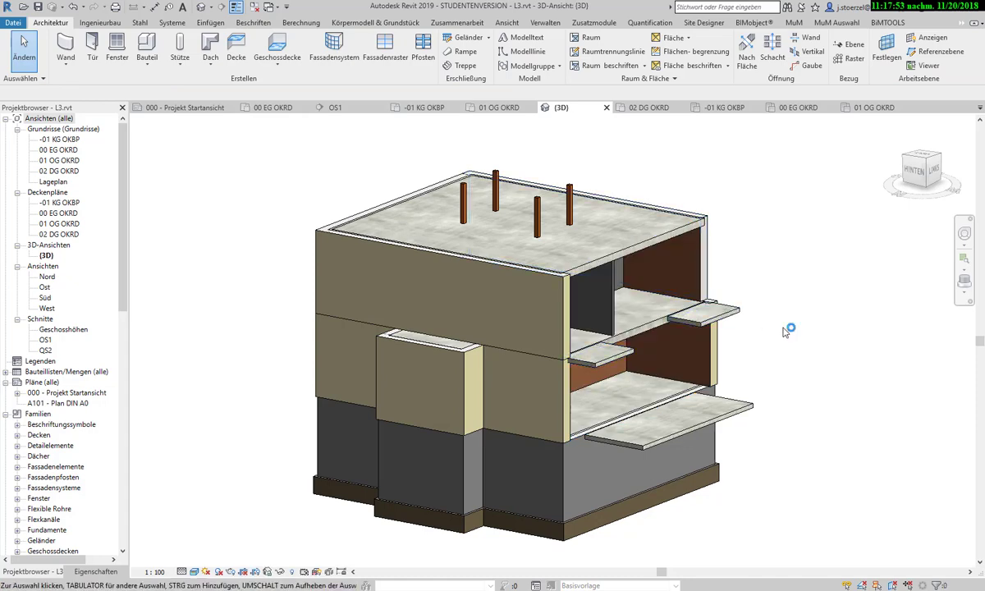
# Orbit the model and turn on Reveal Hidden Elements to show the hidden walls in magenta.
pyautogui.moveTo(754, 364)
pyautogui.keyDown('shift'); pyautogui.mouseDown(button='middle')
pyautogui.moveTo(617, 361)
pyautogui.moveTo(554, 308)
pyautogui.moveTo(670, 380)
pyautogui.moveTo(533, 278)
pyautogui.mouseUp(button='middle'); pyautogui.keyUp('shift')
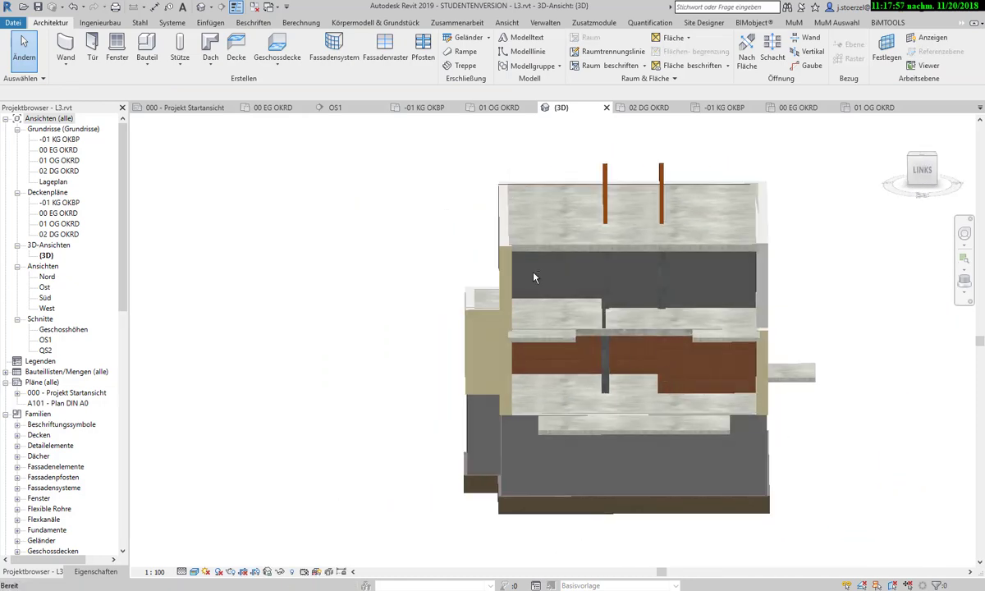
pyautogui.click(211, 10)
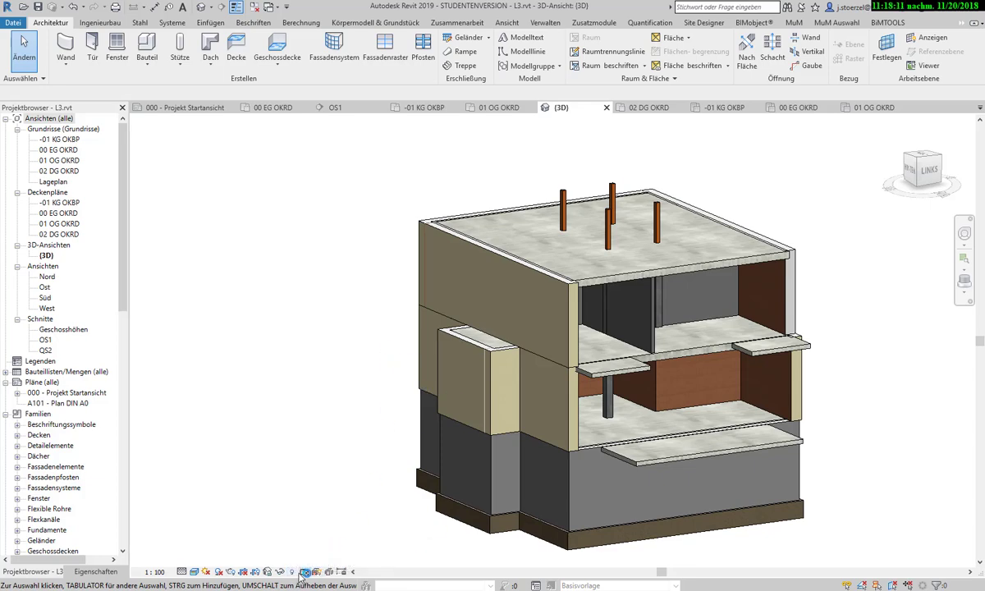
pyautogui.click(297, 576)
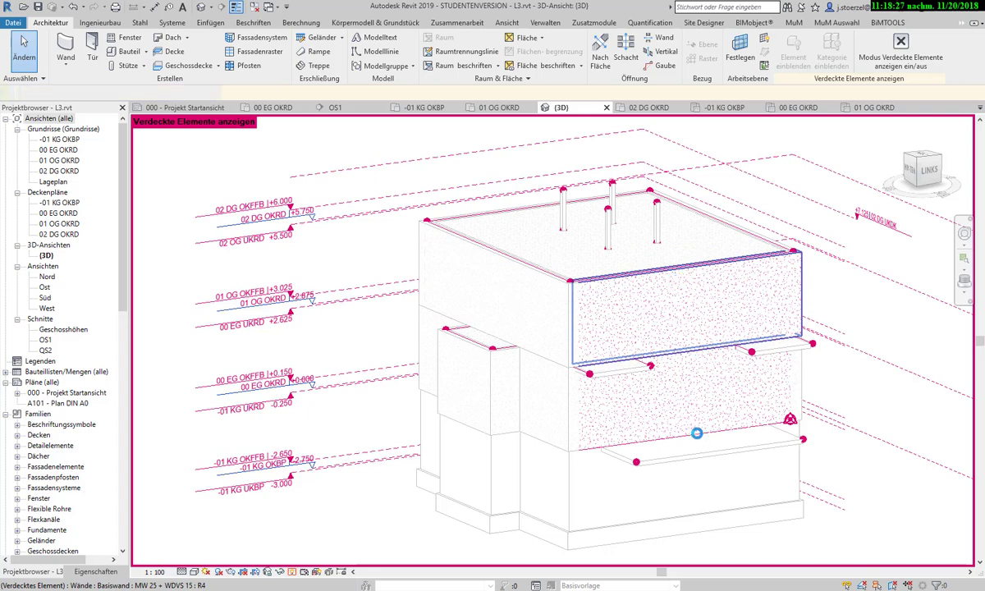
# Unhide both magenta front walls in this view, then clear the selection.
pyautogui.click(696, 433)
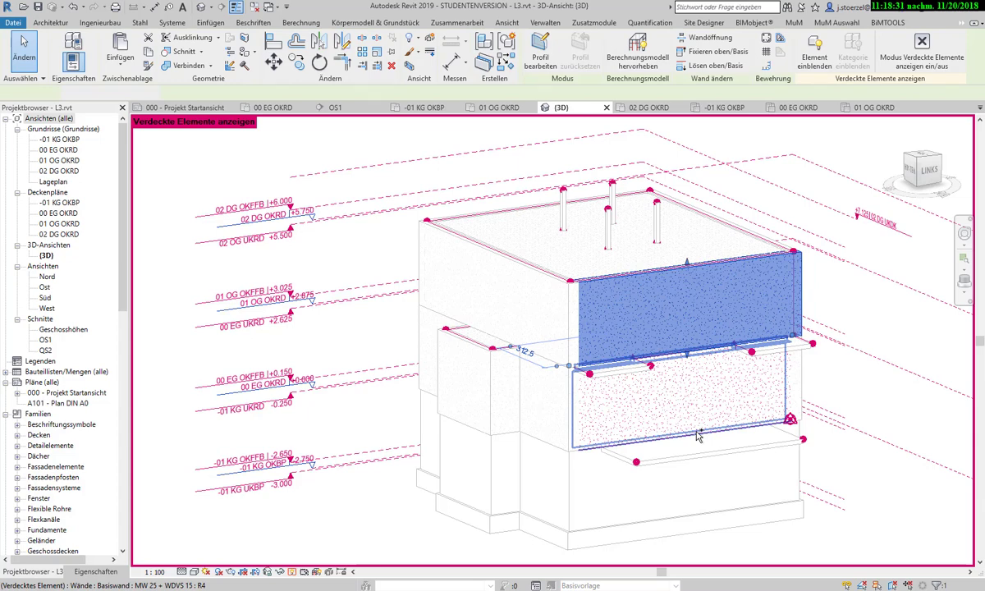
pyautogui.keyDown('ctrl'); pyautogui.click(696, 435); pyautogui.keyUp('ctrl')
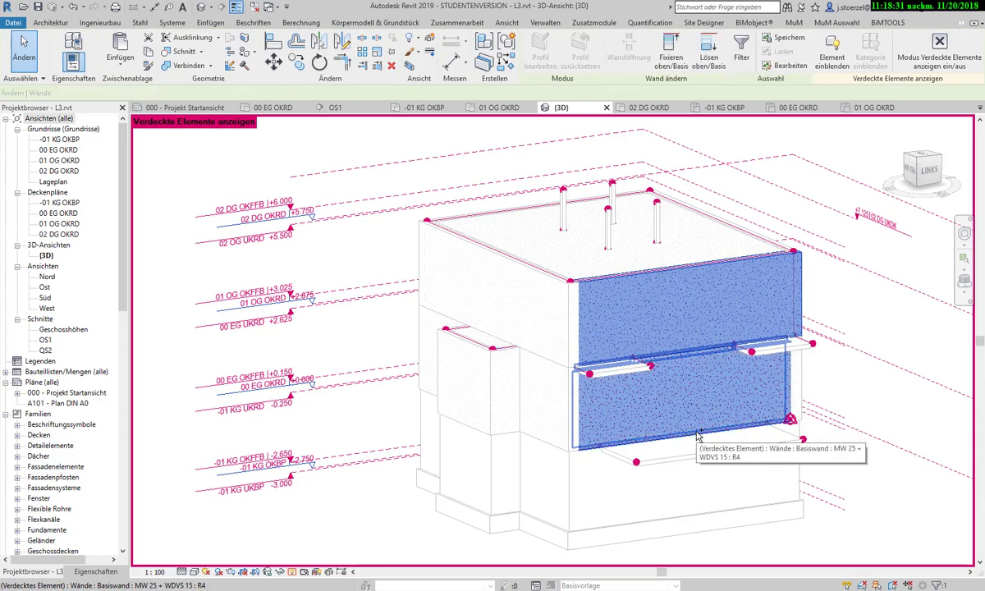
pyautogui.click(415, 38)
pyautogui.click(427, 76)
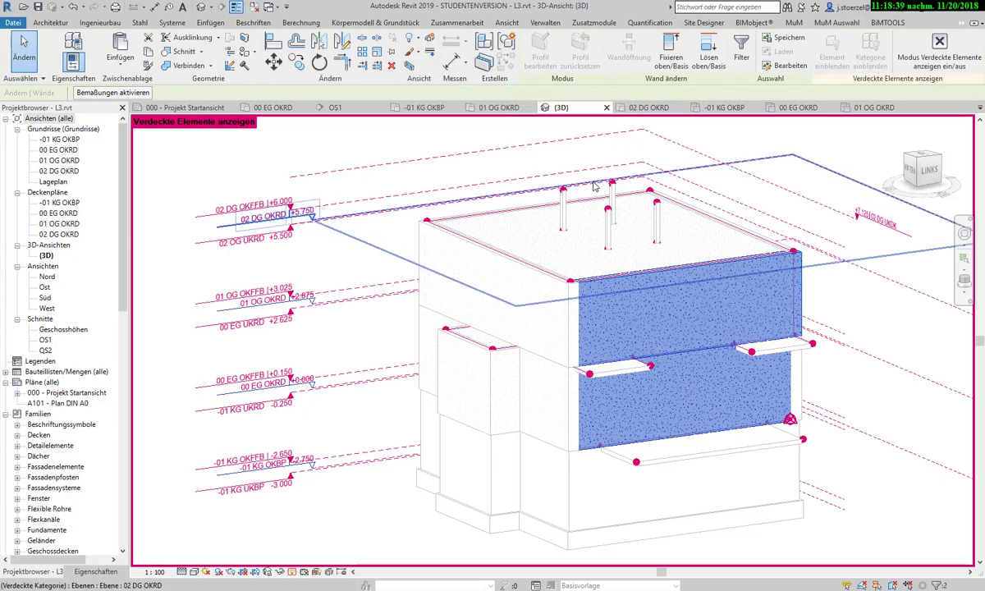
pyautogui.click(829, 141)
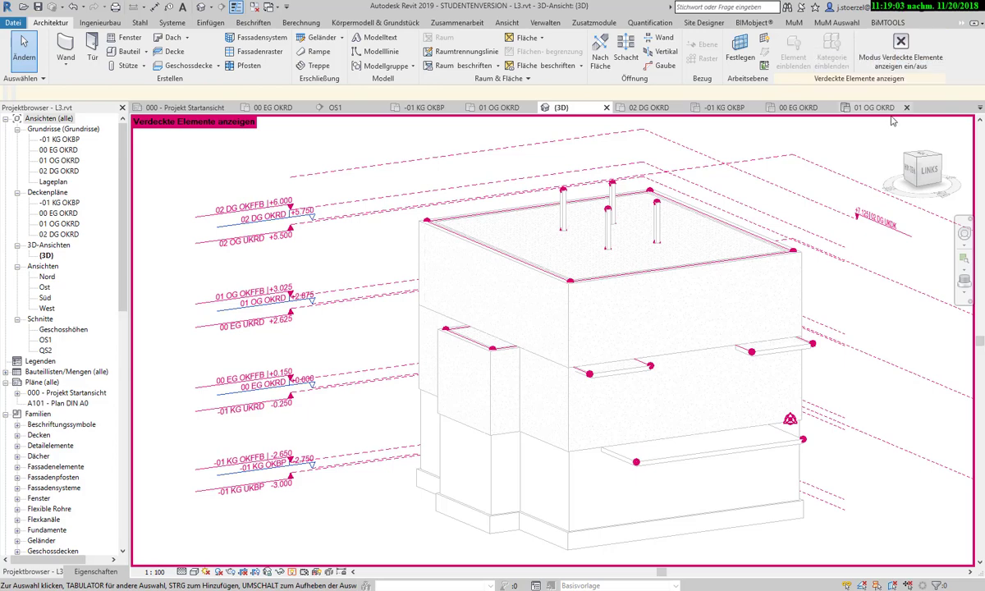
# Turn off Reveal Hidden Elements mode, dismiss the save reminder, and reorient the building.
pyautogui.click(902, 41)
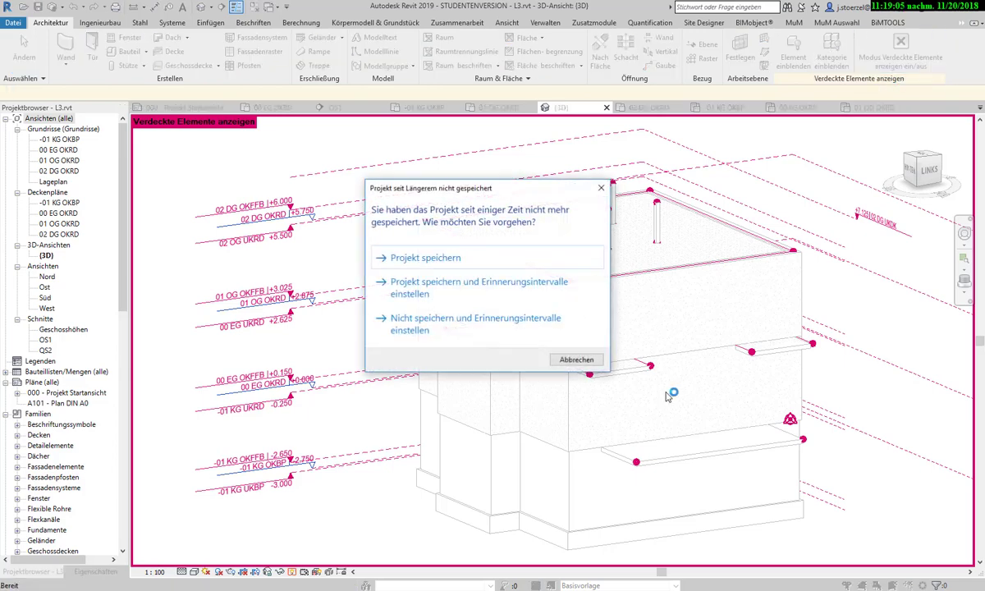
pyautogui.click(575, 360)
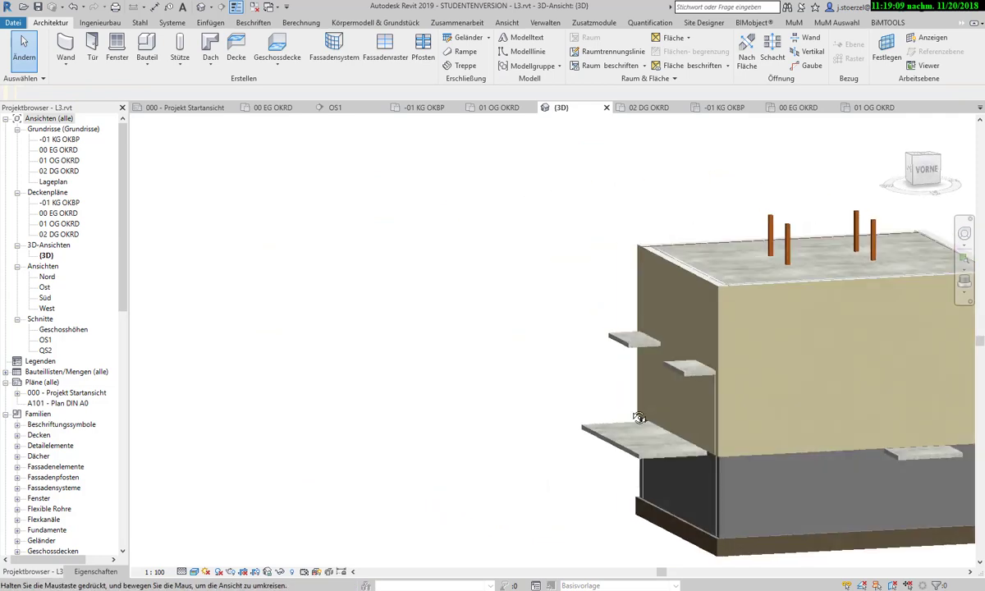
pyautogui.keyDown('shift'); pyautogui.moveTo(891, 439); pyautogui.dragTo(836, 421, button='middle'); pyautogui.keyUp('shift')
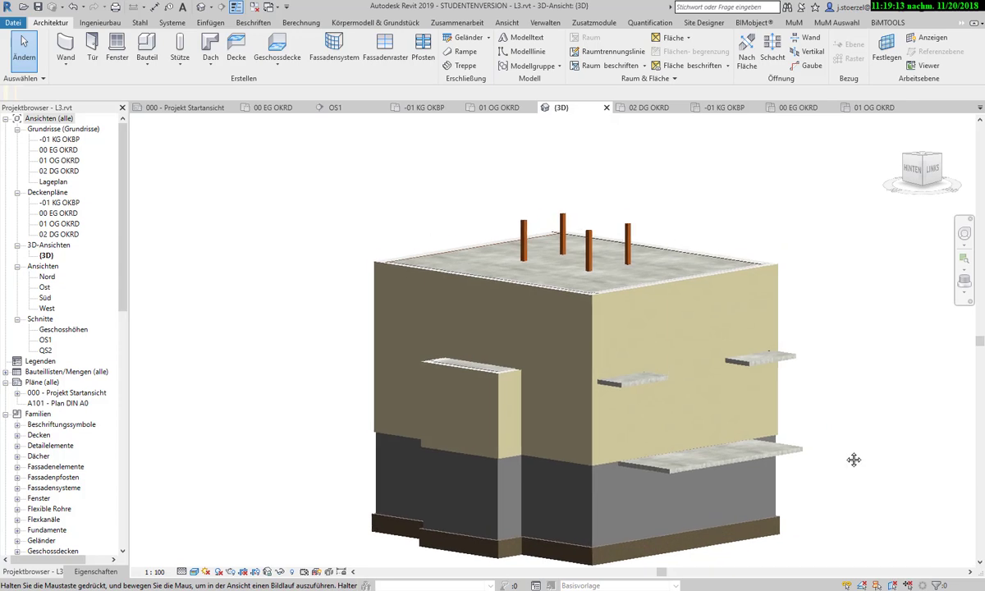
pyautogui.moveTo(914, 460)
pyautogui.keyDown('shift'); pyautogui.mouseDown(button='middle')
pyautogui.moveTo(778, 413)
pyautogui.moveTo(789, 434)
pyautogui.mouseUp(button='middle'); pyautogui.keyUp('shift')
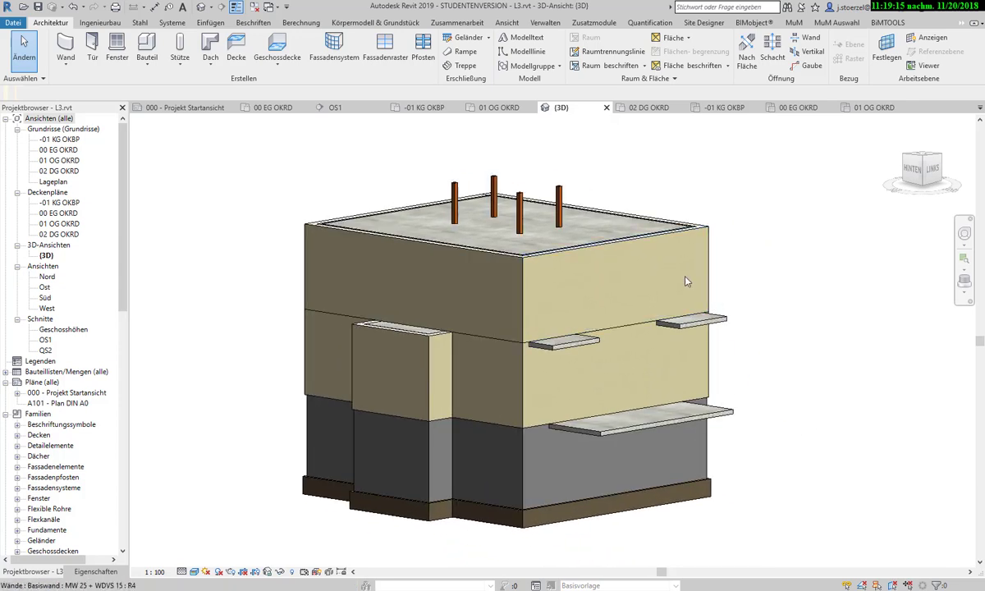
# Hide the wall category from the front wall, then undo it so all walls stay visible.
pyautogui.click(665, 238)
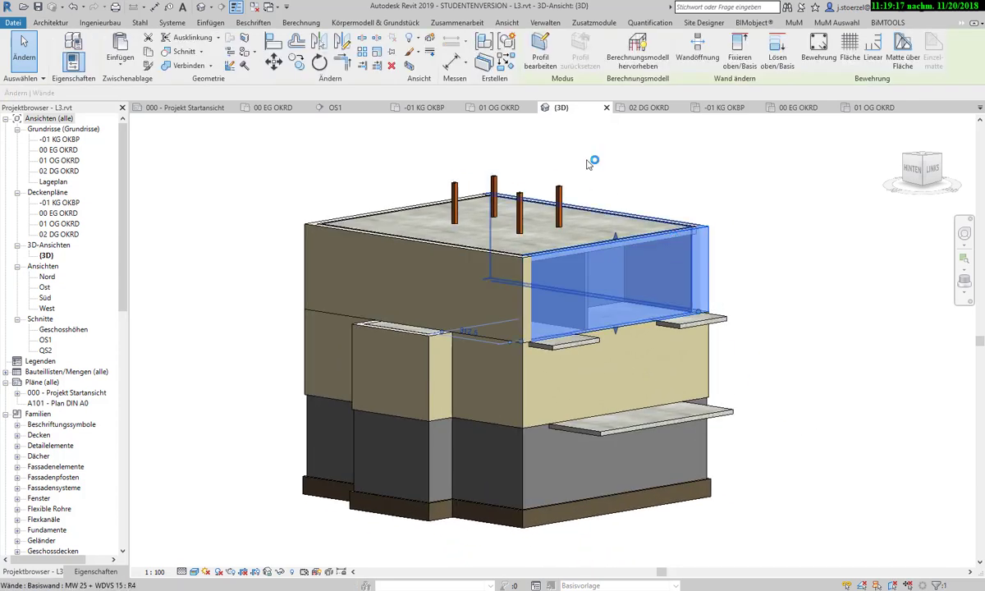
pyautogui.click(411, 38)
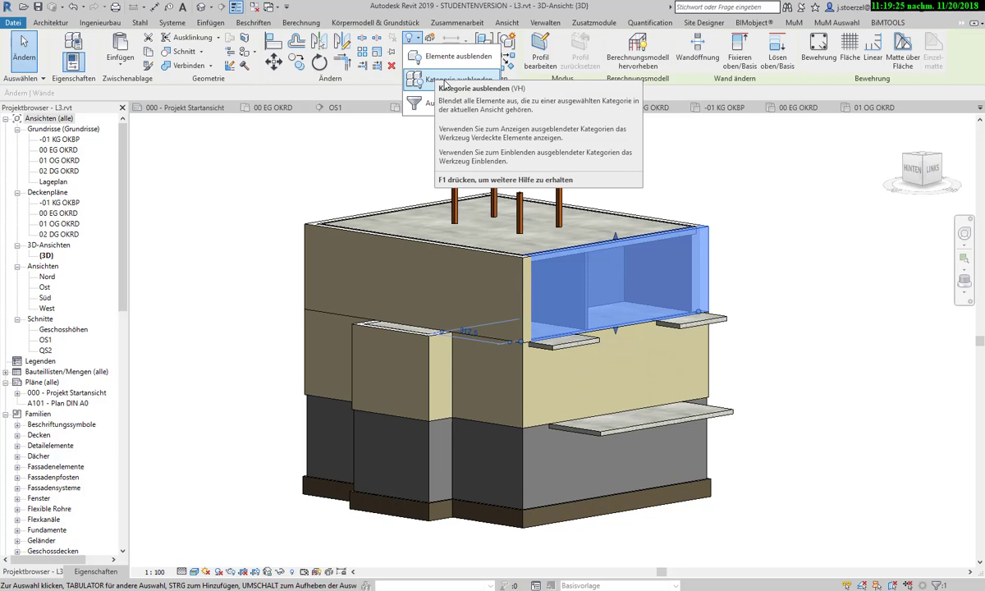
pyautogui.click(444, 85)
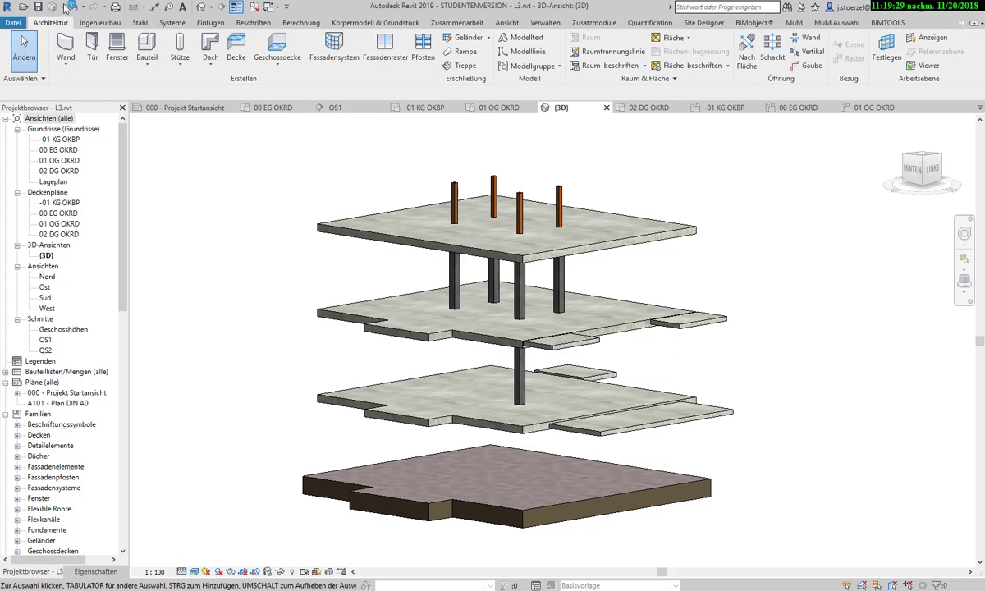
pyautogui.click(71, 6)
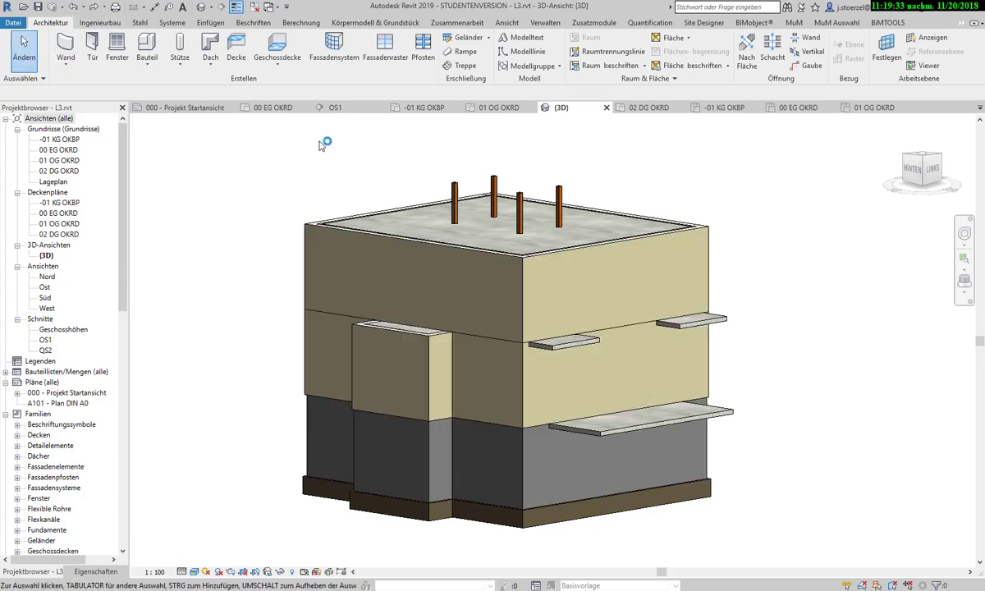
pyautogui.click(509, 22)
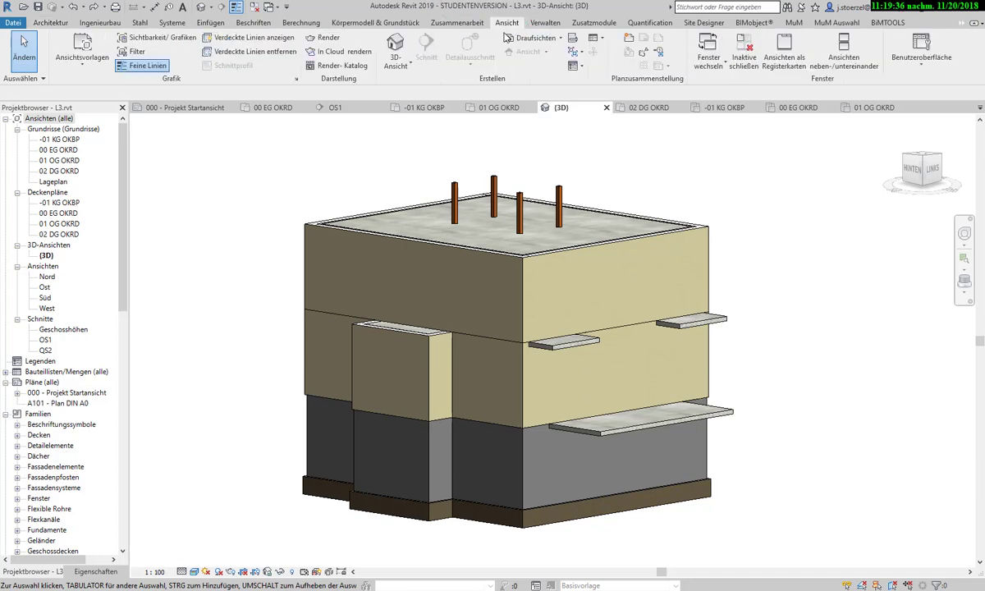
pyautogui.click(160, 41)
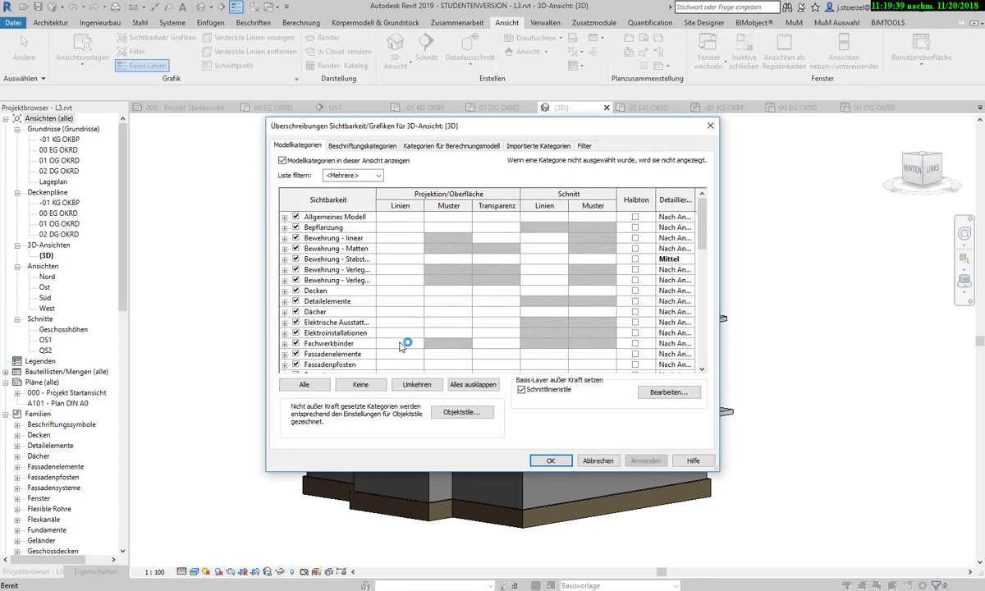
pyautogui.click(332, 312)
pyautogui.scroll(-1, 332, 315)
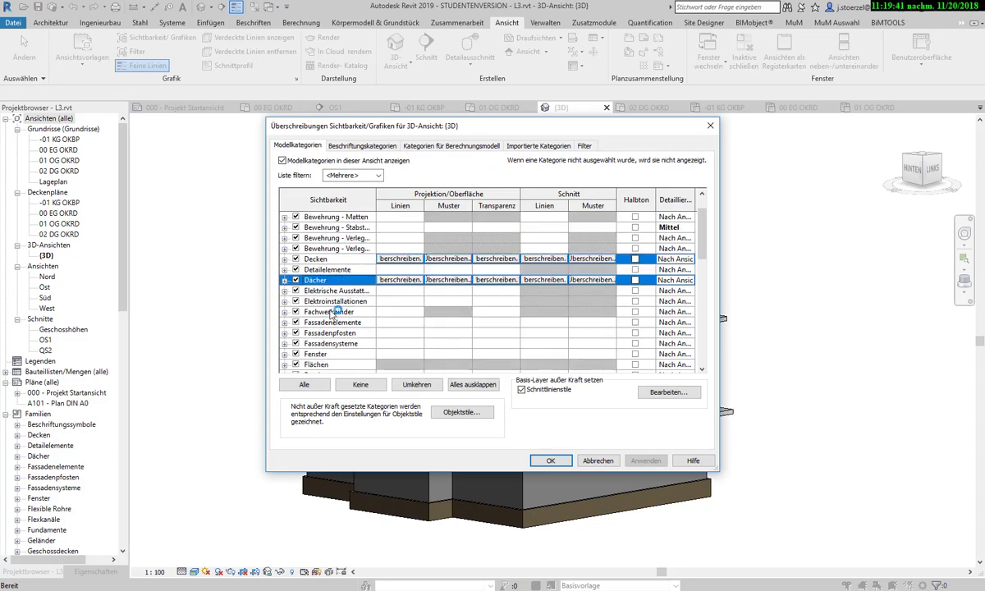
pyautogui.scroll(-3, 332, 315)
pyautogui.scroll(-5, 332, 316)
pyautogui.scroll(-3, 333, 315)
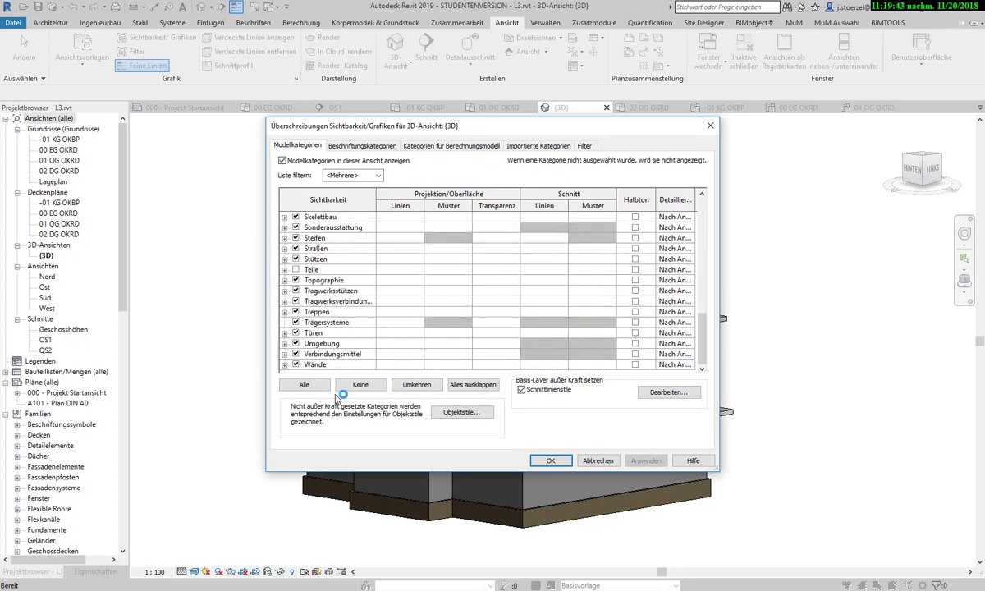
pyautogui.click(295, 365)
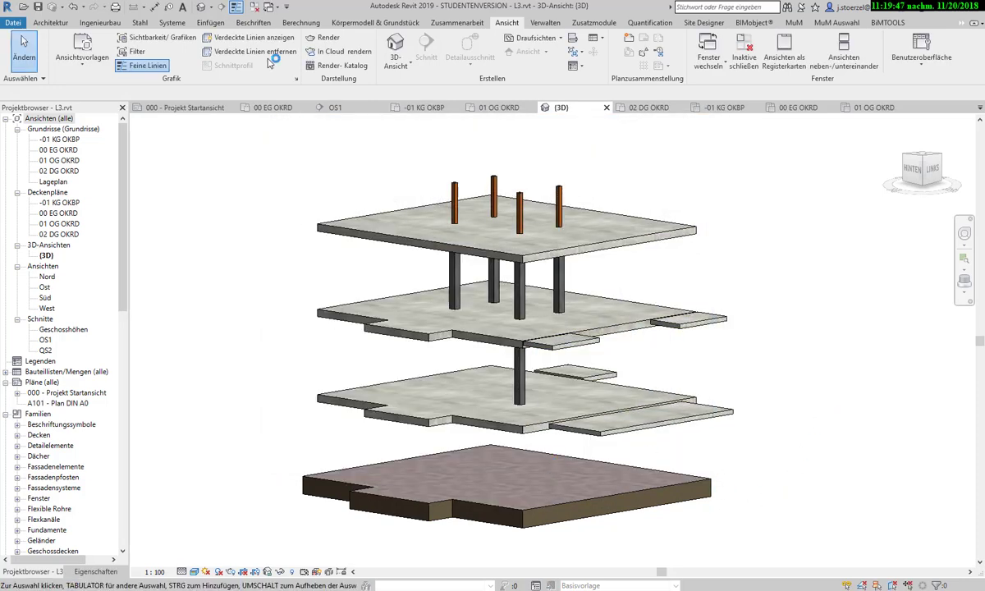
pyautogui.click(73, 6)
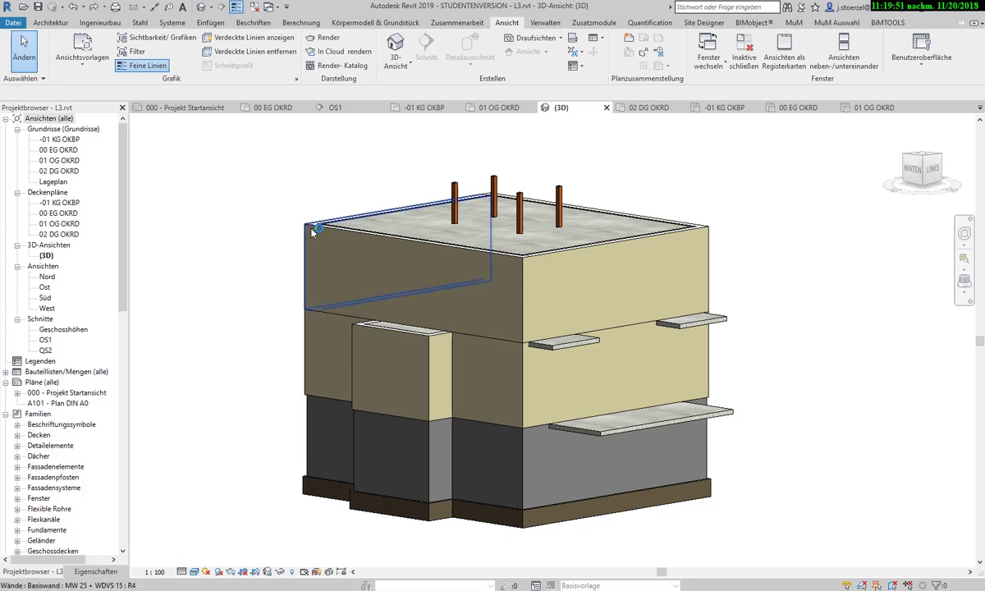
# Open the default {3D} view from the Project Browser's 3D views list.
pyautogui.scroll(-1, 361, 176)
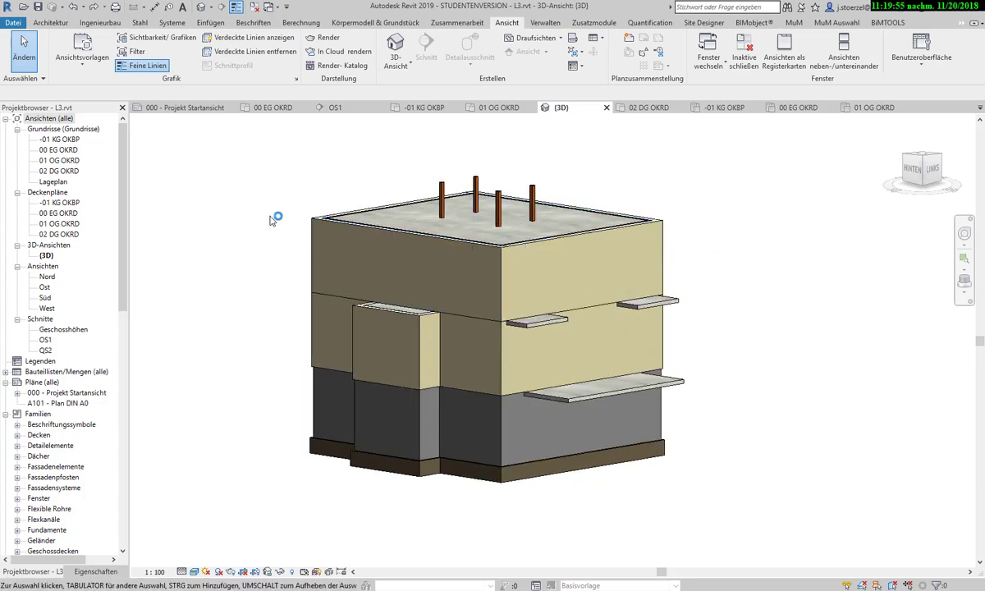
pyautogui.scroll(3, 256, 207)
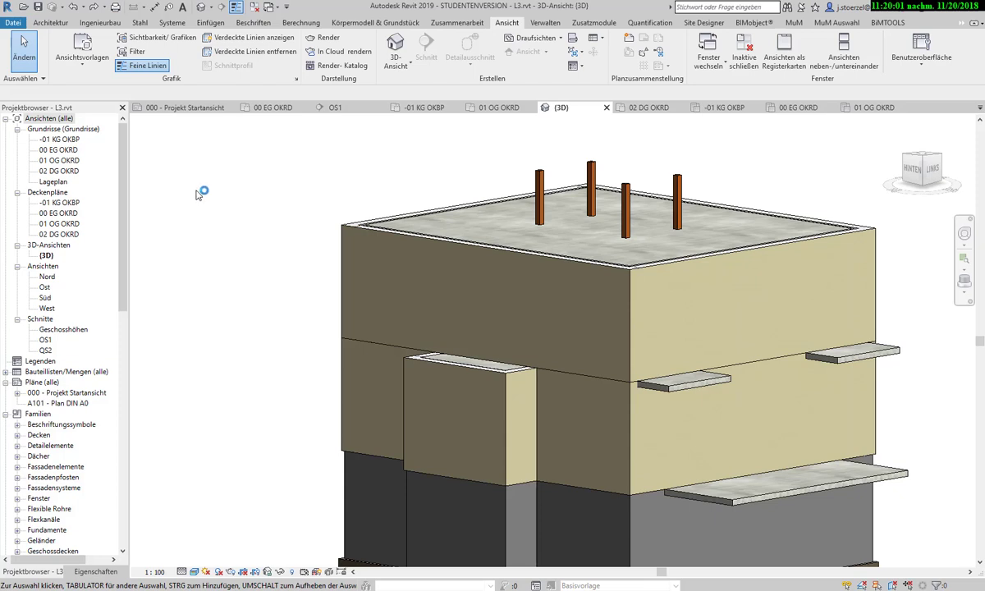
pyautogui.scroll(-2, 252, 196)
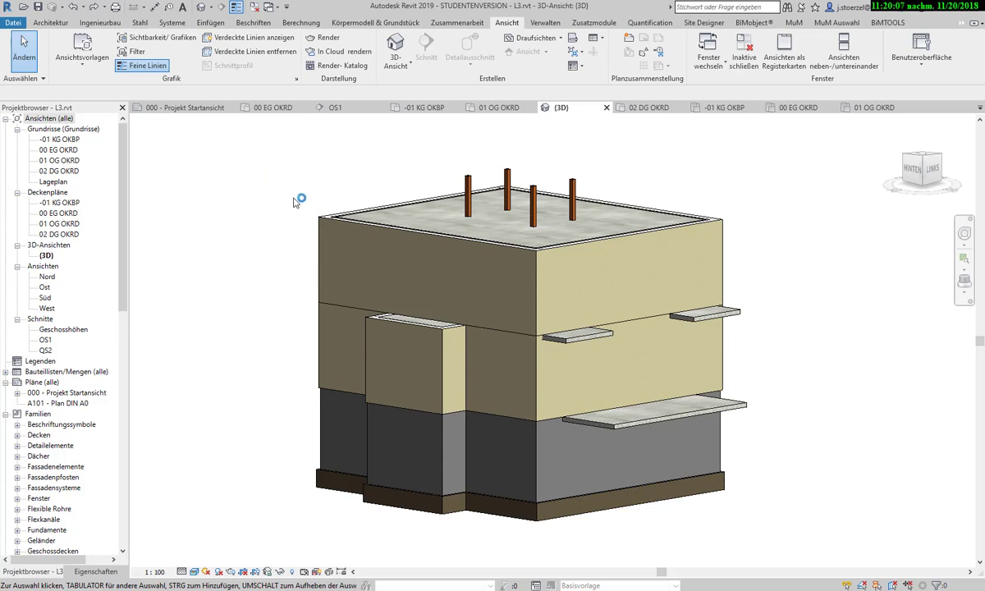
pyautogui.moveTo(295, 202)
pyautogui.mouseDown(button='middle')
pyautogui.moveTo(251, 267)
pyautogui.moveTo(275, 222)
pyautogui.mouseUp(button='middle')
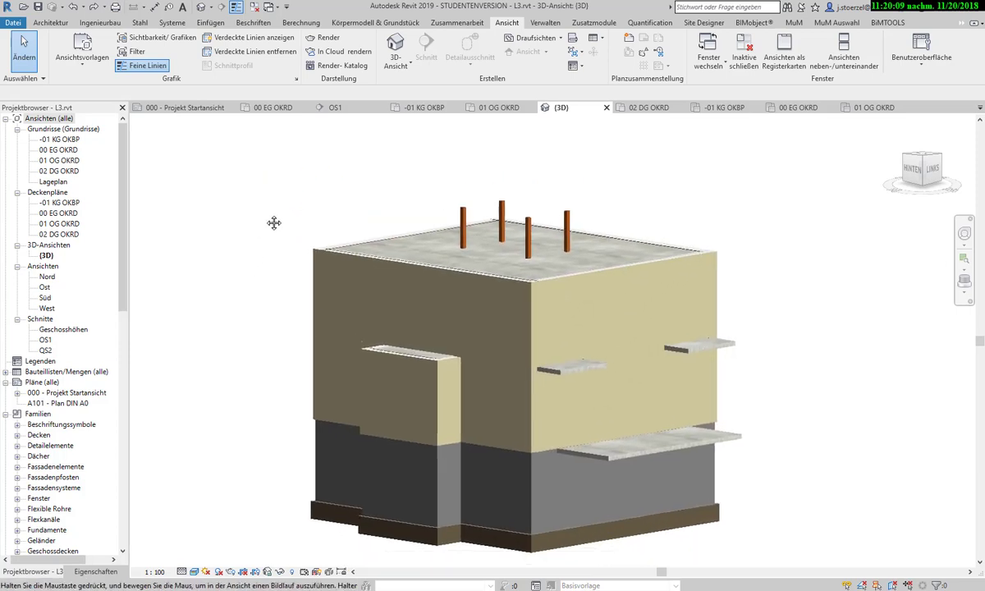
pyautogui.click(48, 255)
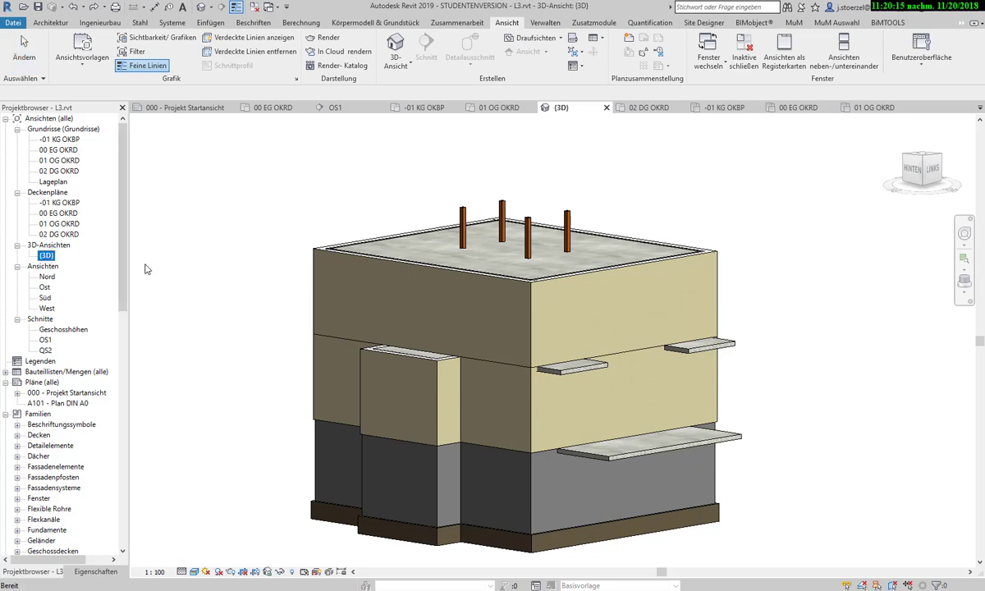
# Duplicate the {3D} view as '(3D) Kopie 1' and start renaming the copy.
pyautogui.rightClick(48, 257)
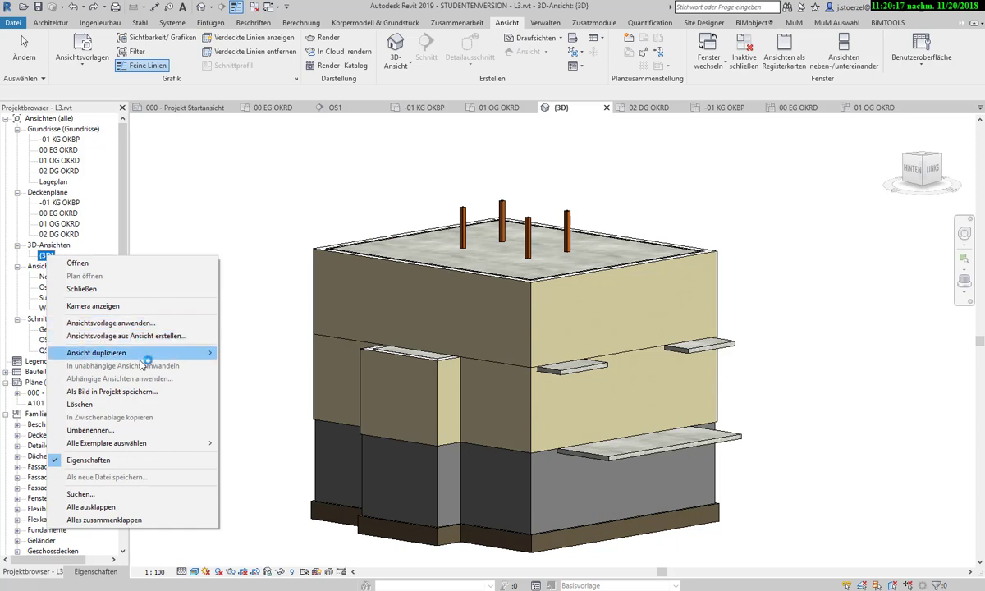
pyautogui.moveTo(96, 352)
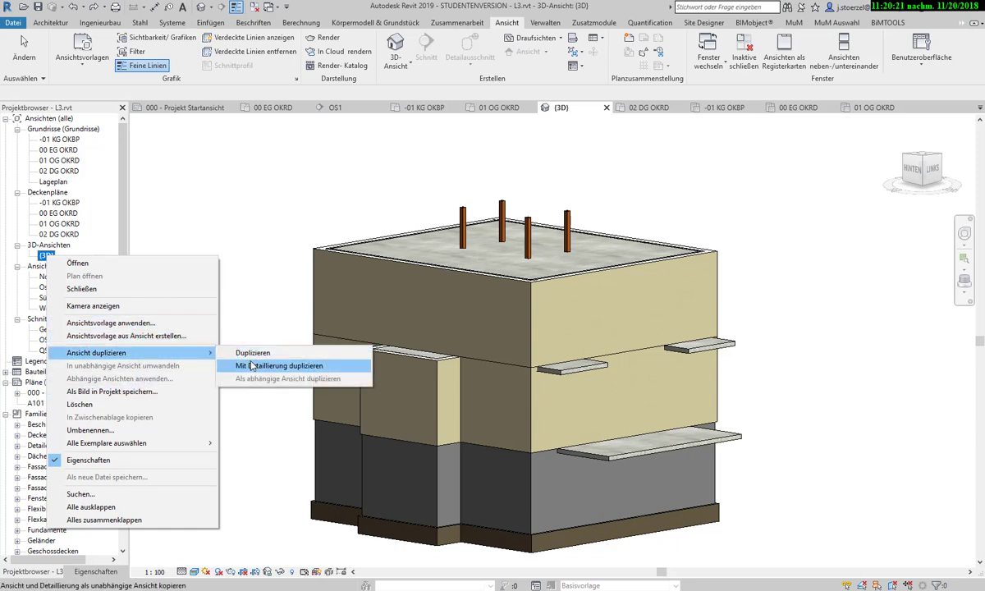
pyautogui.click(279, 367)
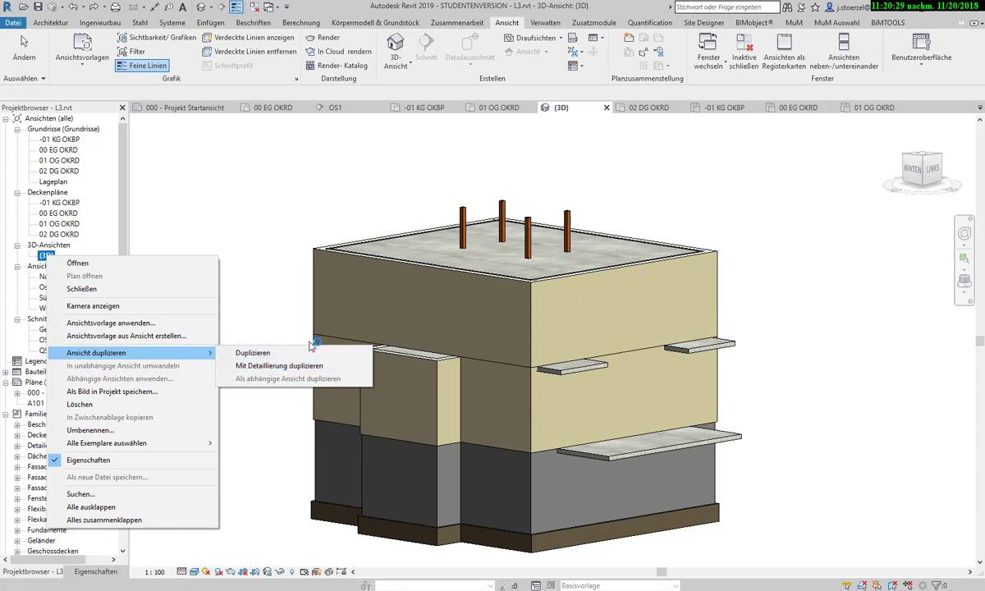
pyautogui.click(264, 353)
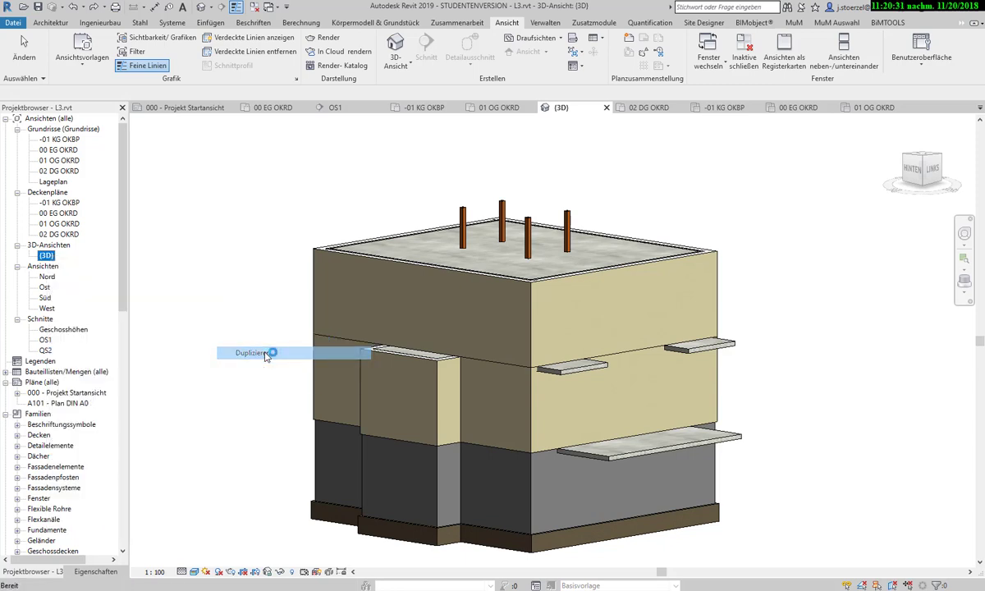
pyautogui.rightClick(67, 267)
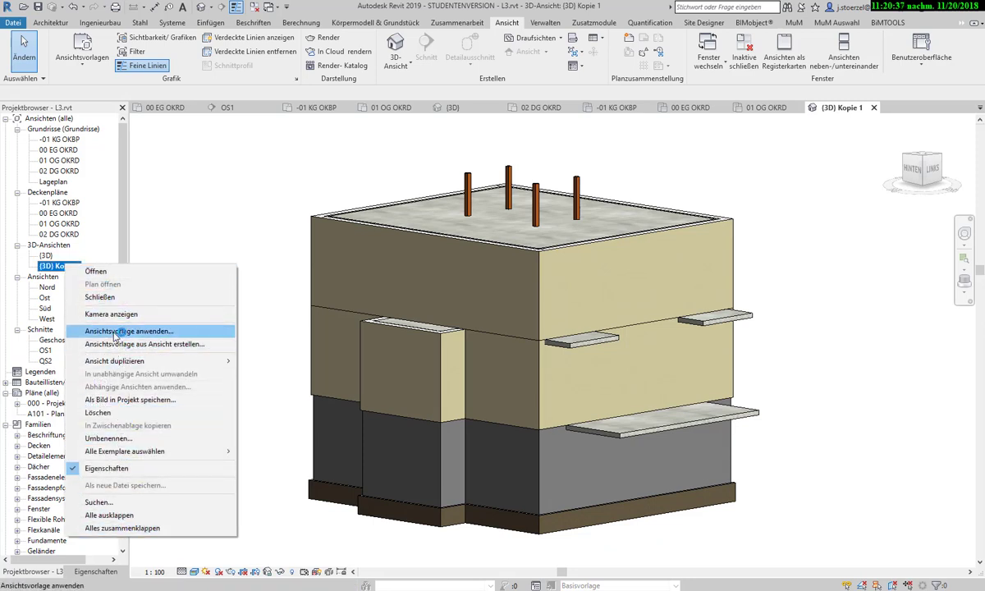
pyautogui.click(115, 441)
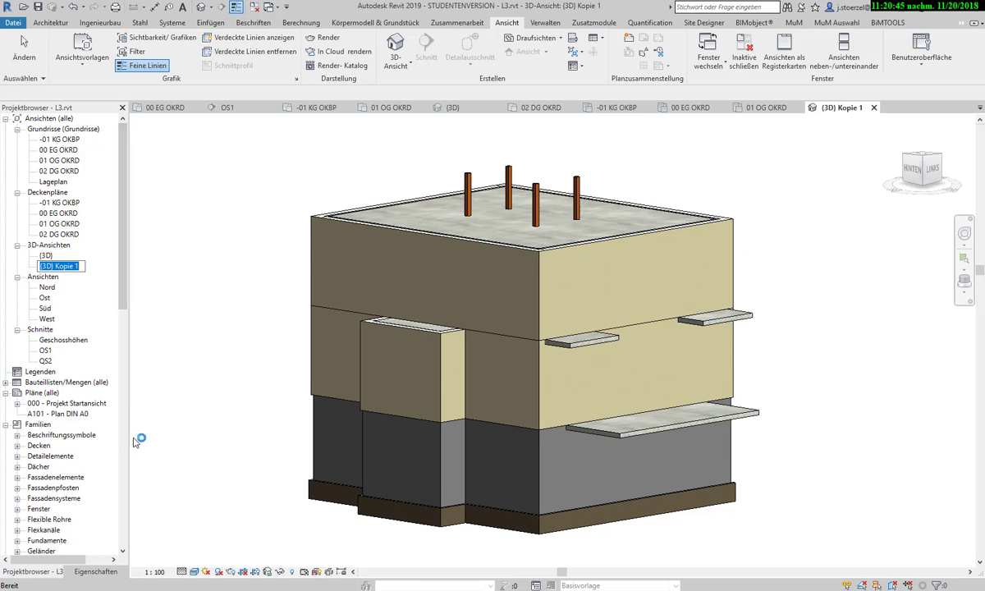
# Rename the duplicated view '(3D) Kopie 1' to 'KG'.
pyautogui.write('KG')
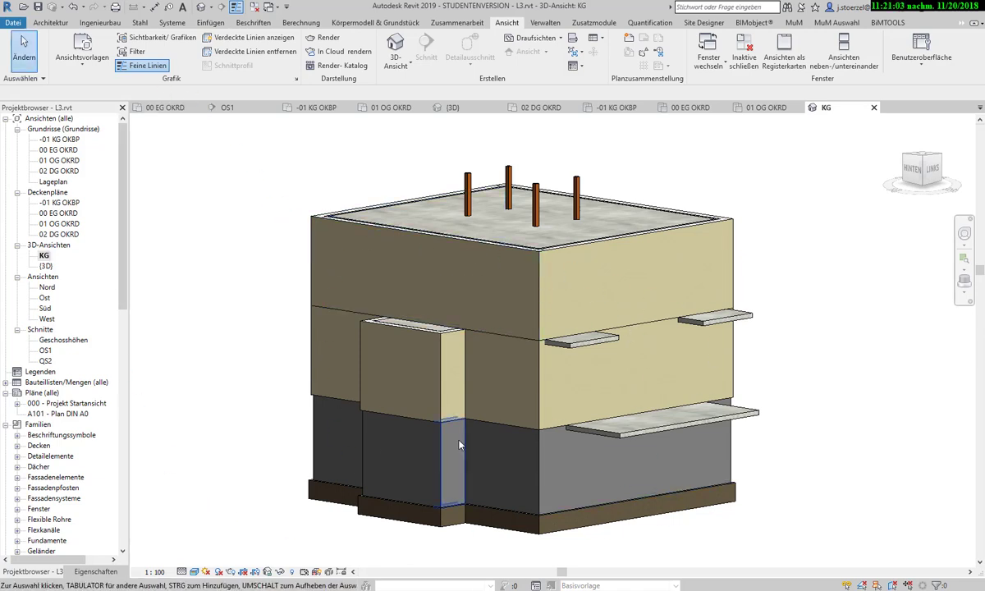
# Enable 3D-Schnittbereich in the KG view's properties and select the section box.
pyautogui.click(120, 571)
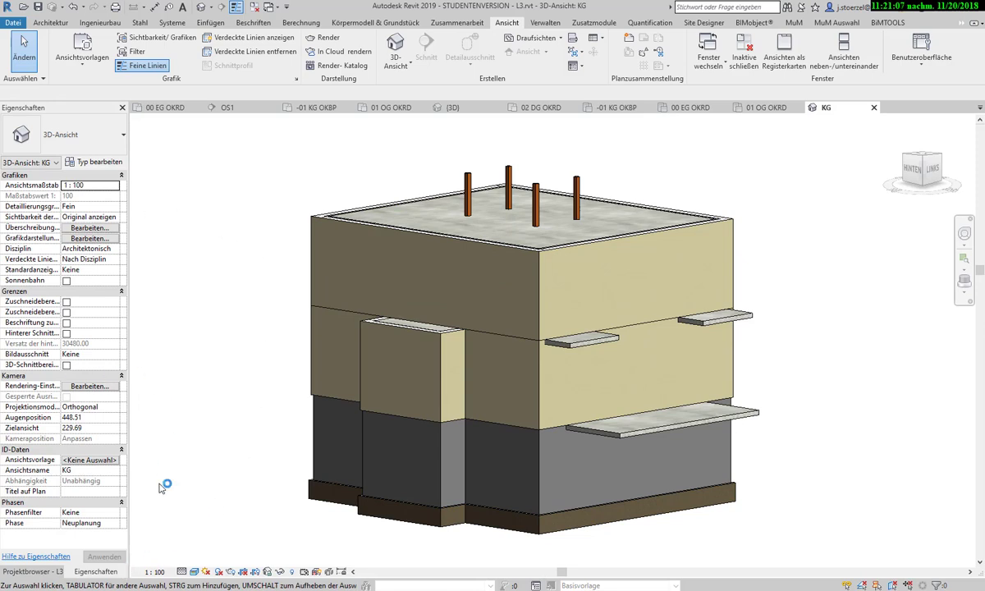
pyautogui.click(66, 365)
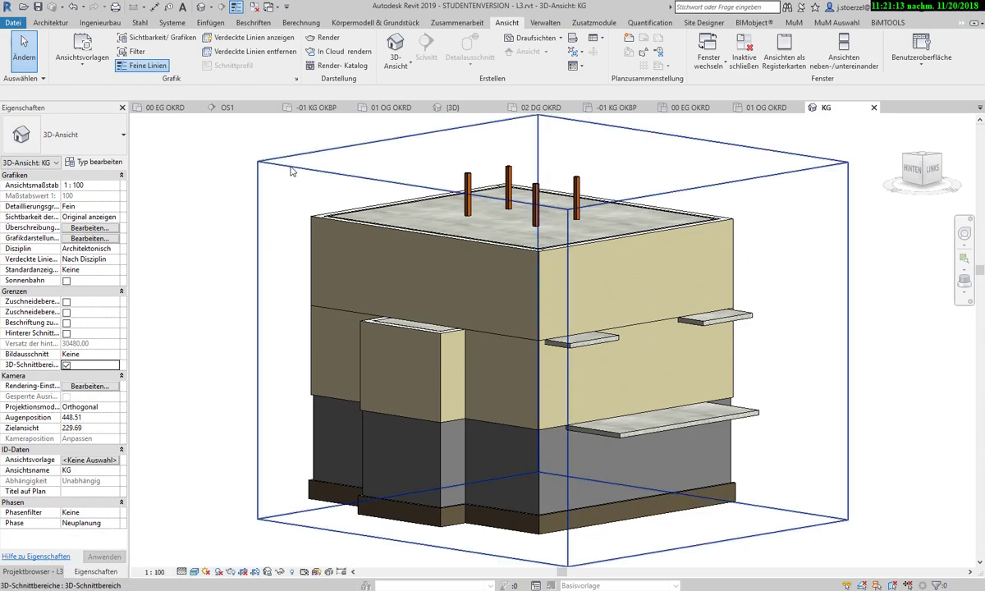
pyautogui.click(281, 156)
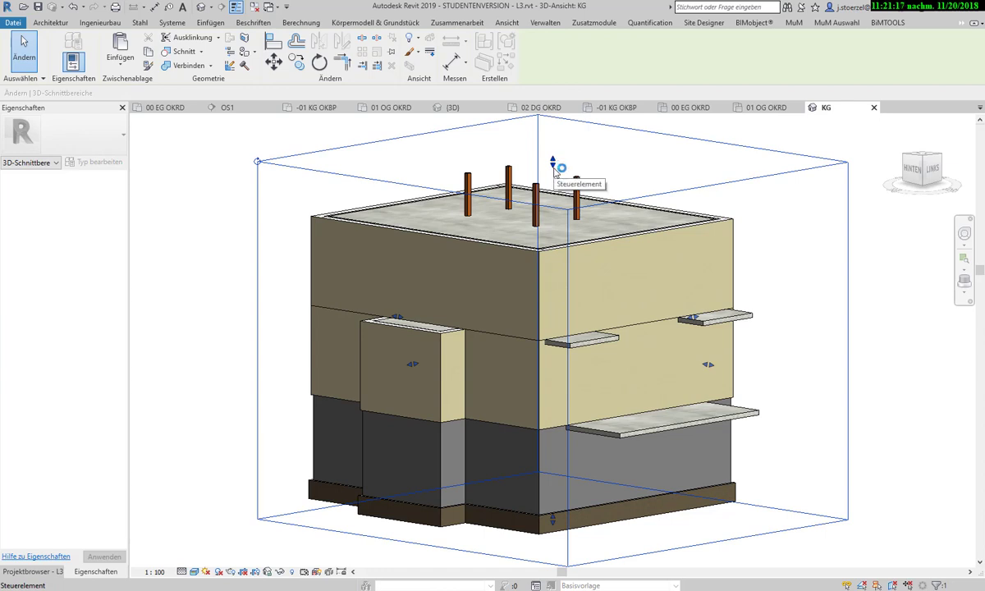
# Lower the section box top below the roof slab and orbit to view the interior walls from above.
pyautogui.moveTo(556, 168); pyautogui.dragTo(561, 220)
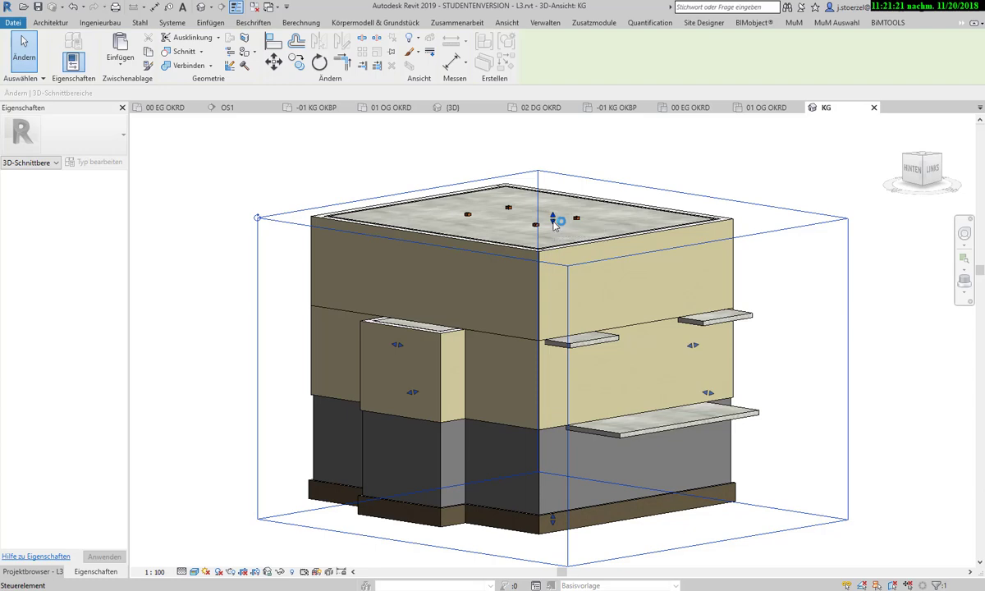
pyautogui.moveTo(554, 223); pyautogui.dragTo(558, 268)
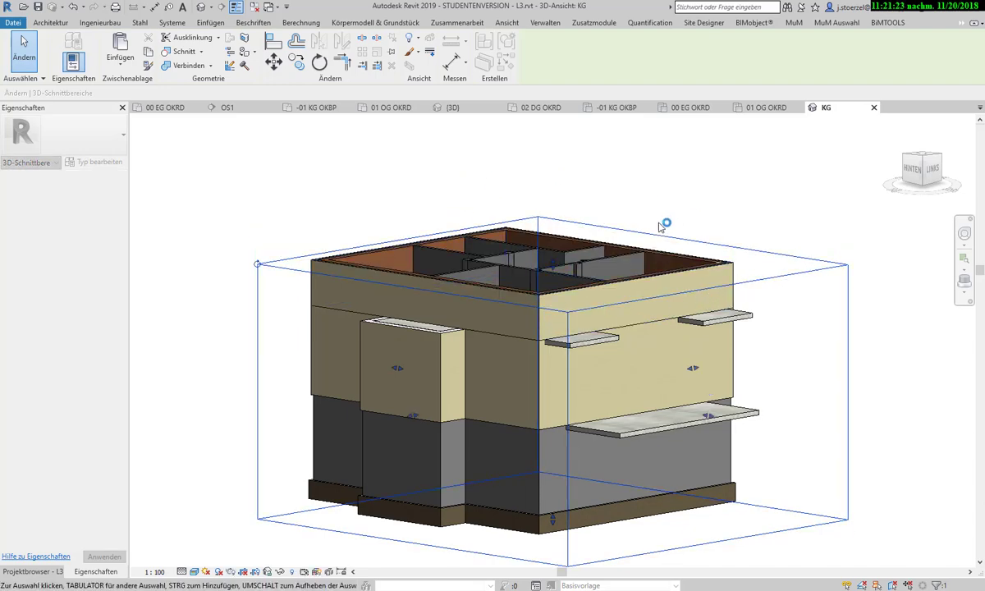
pyautogui.moveTo(681, 201)
pyautogui.keyDown('shift'); pyautogui.mouseDown(button='middle')
pyautogui.moveTo(703, 264)
pyautogui.moveTo(639, 285)
pyautogui.mouseUp(button='middle'); pyautogui.keyUp('shift')
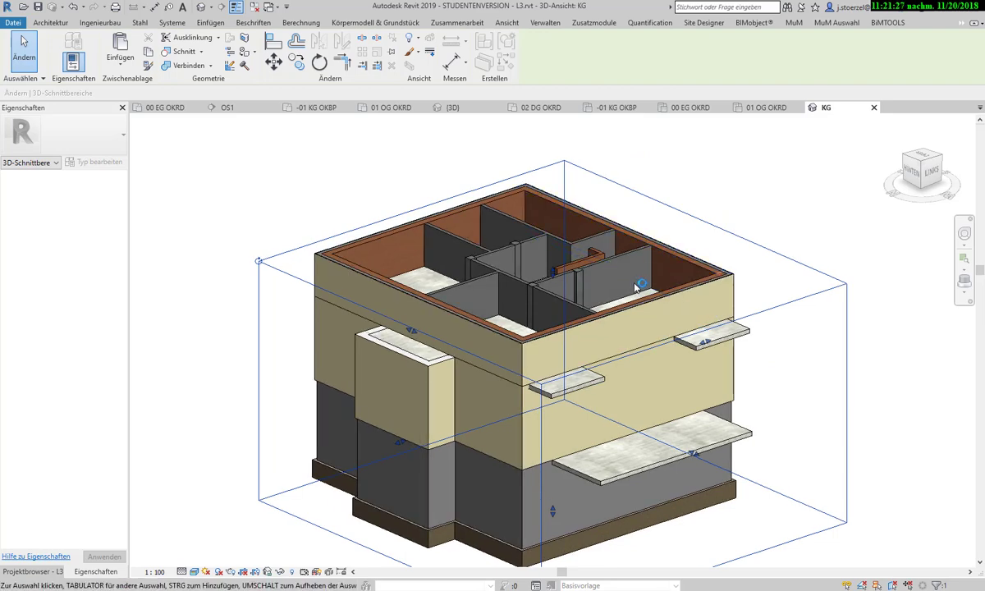
# Switch to the left ViewCube view, zoom in, and set the visual style to Verdeckte Linie.
pyautogui.click(932, 175)
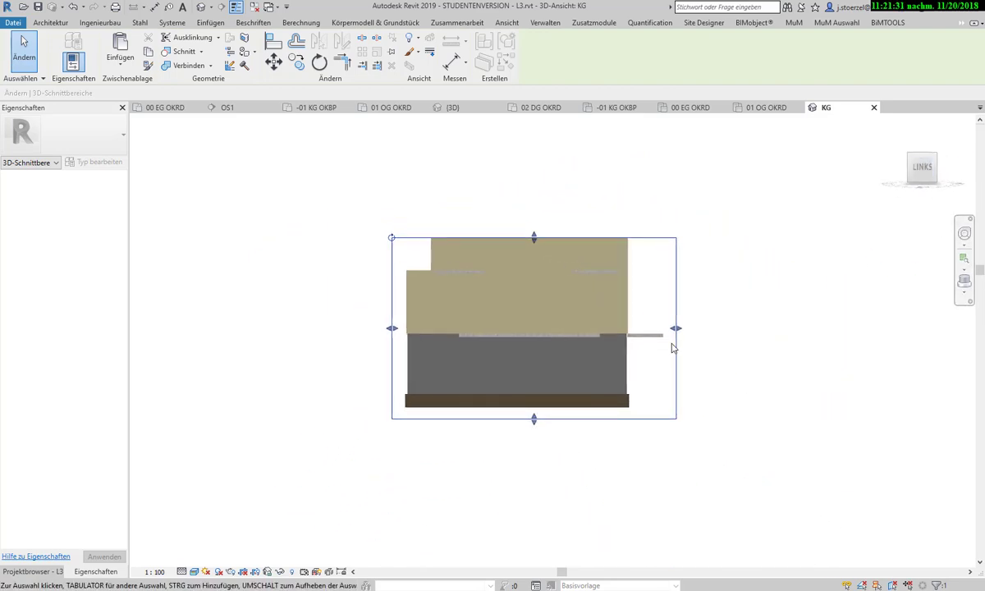
pyautogui.scroll(1, 538, 251)
pyautogui.scroll(1, 539, 251)
pyautogui.scroll(1, 539, 251)
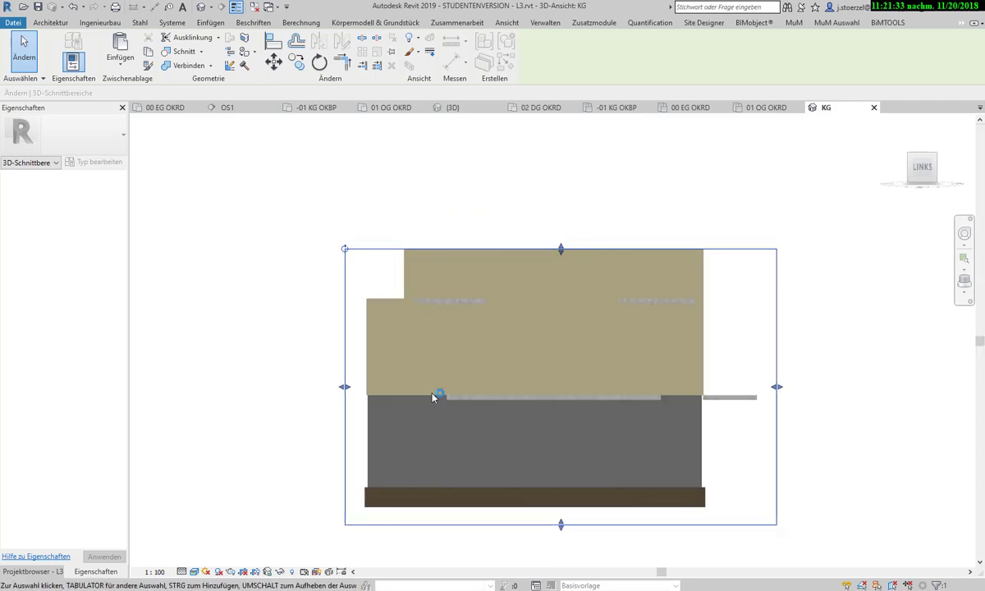
pyautogui.click(194, 571)
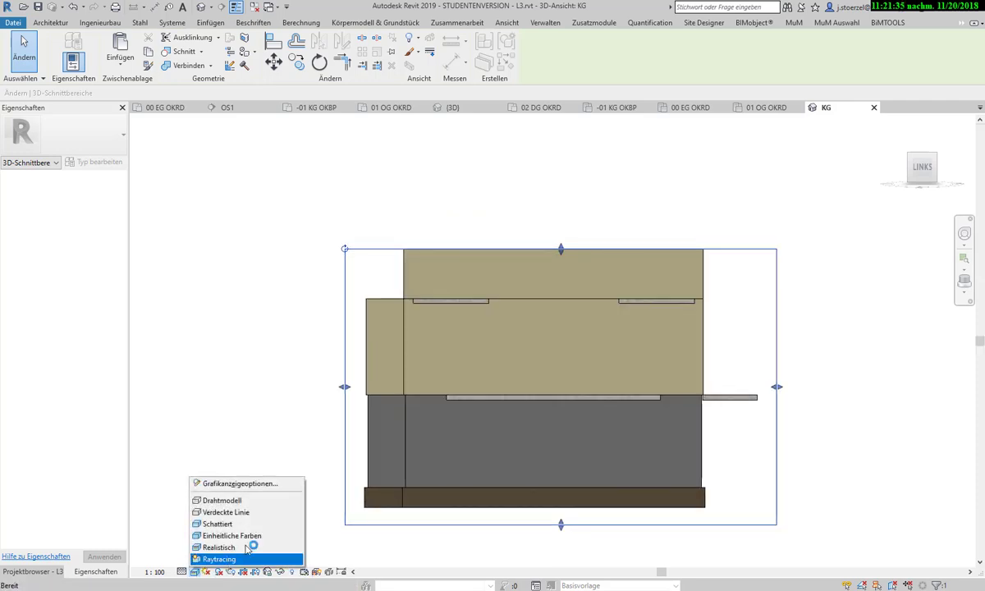
pyautogui.click(233, 511)
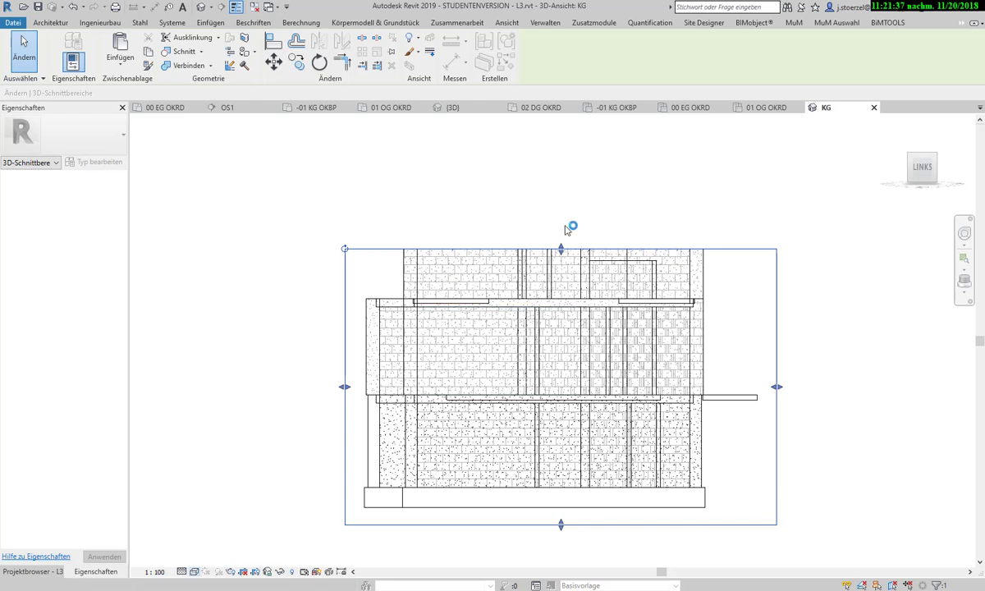
# Lower the section box top to the ground-floor slab and return to an angled view.
pyautogui.moveTo(562, 256); pyautogui.dragTo(555, 394)
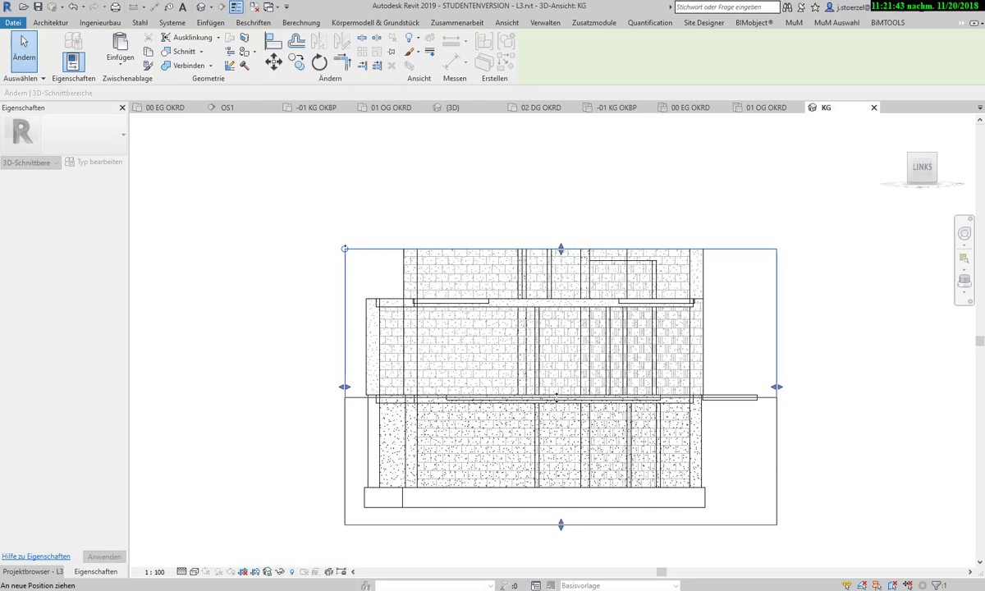
pyautogui.moveTo(555, 396); pyautogui.dragTo(566, 410)
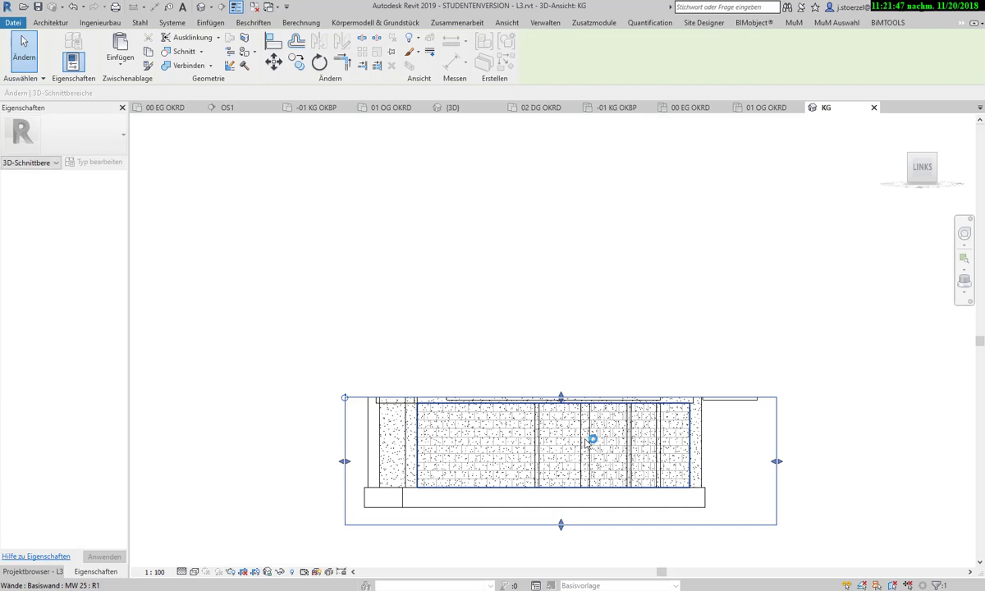
pyautogui.click(911, 160)
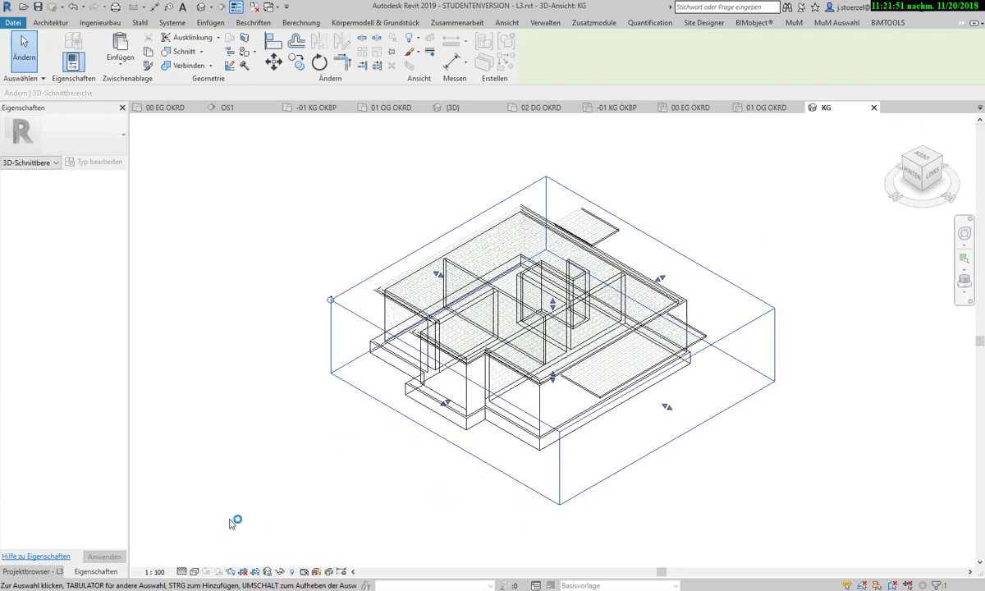
# Switch the KG view back to Schattiert display, then select and zoom toward the covering floor slab.
pyautogui.click(194, 571)
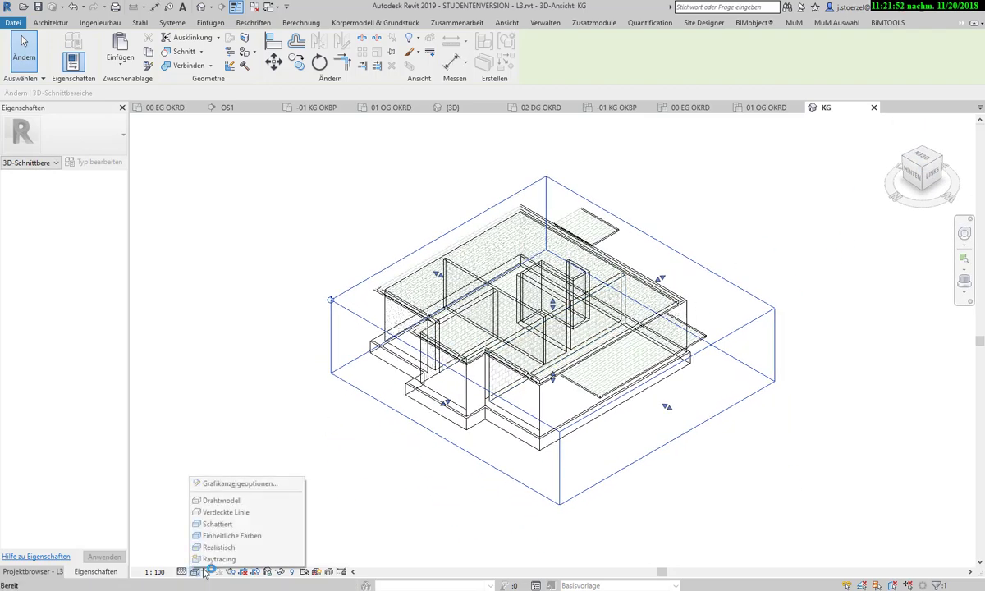
pyautogui.click(244, 525)
pyautogui.press('Escape')
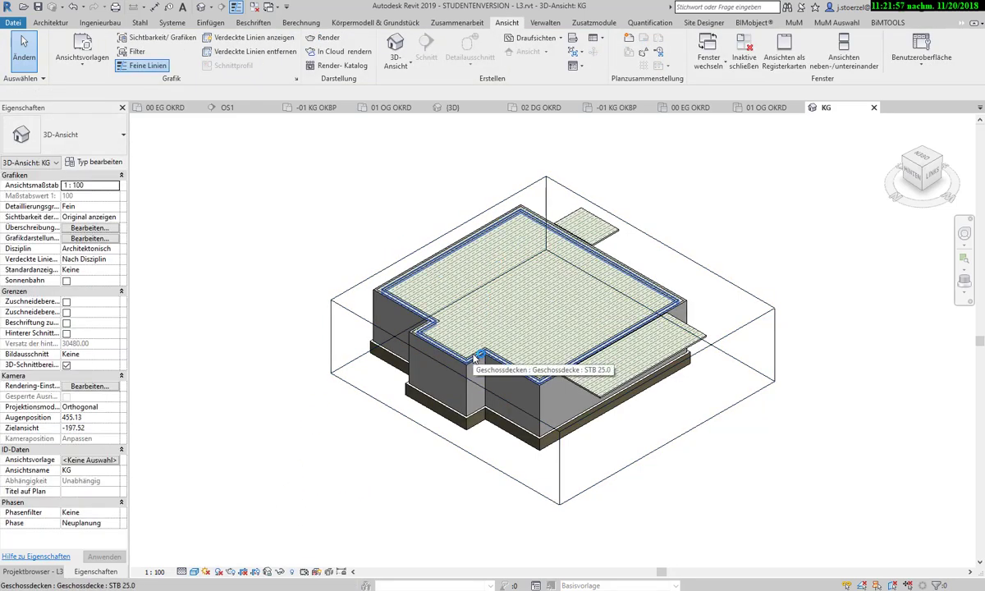
pyautogui.click(474, 358)
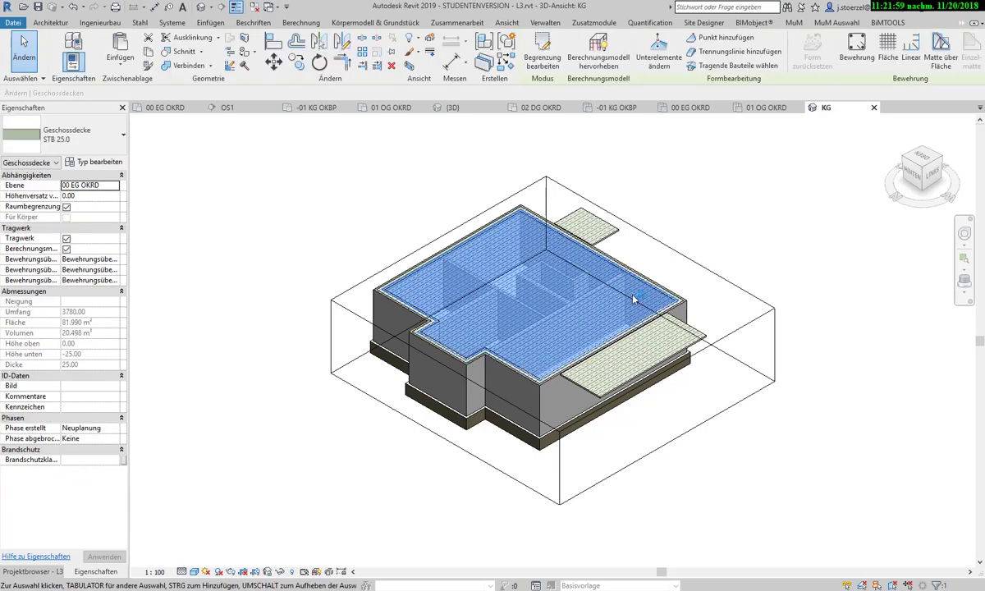
pyautogui.scroll(1, 505, 275)
pyautogui.scroll(3, 504, 275)
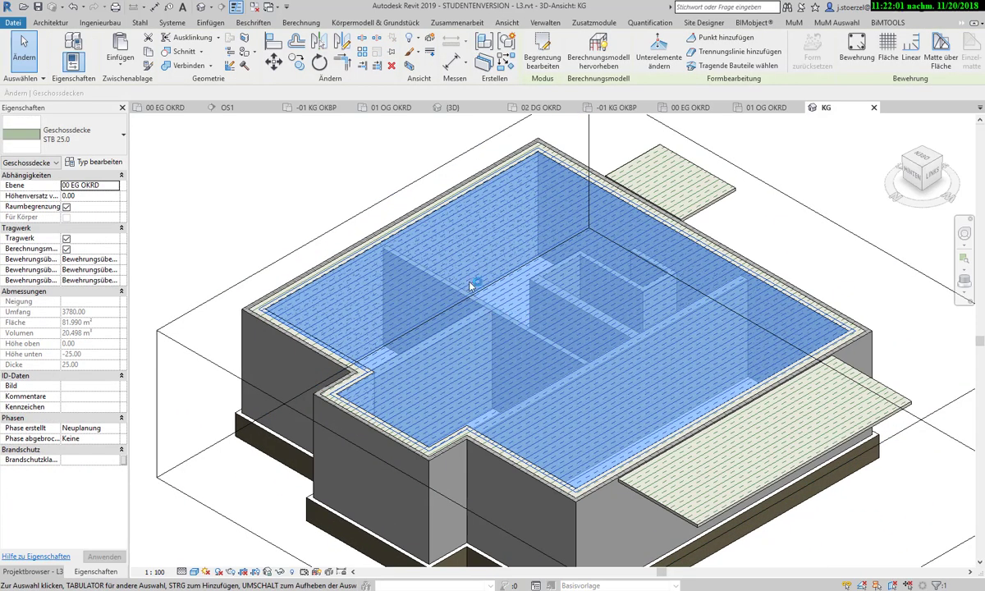
# Override the selected slab's surface transparency to 81 via In Ansicht überschreiben > Nach Element.
pyautogui.rightClick(491, 236)
pyautogui.moveTo(587, 298)
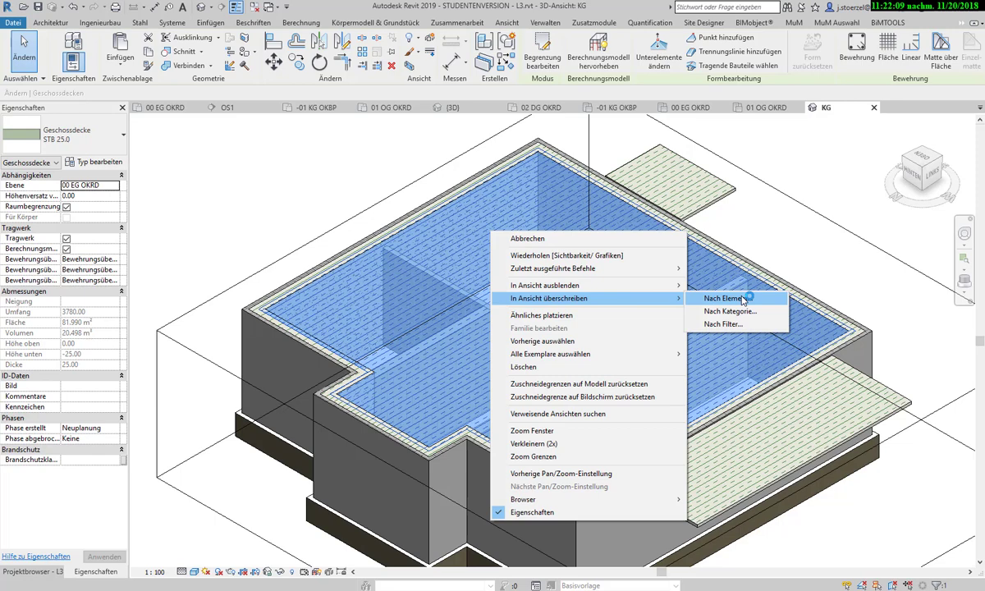
pyautogui.click(743, 298)
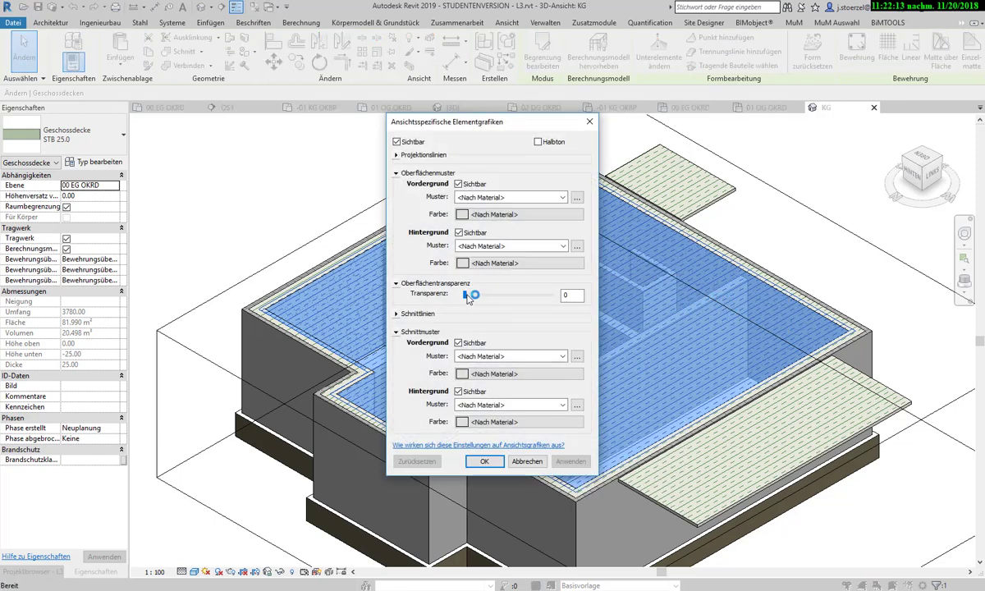
pyautogui.moveTo(468, 296); pyautogui.dragTo(529, 299)
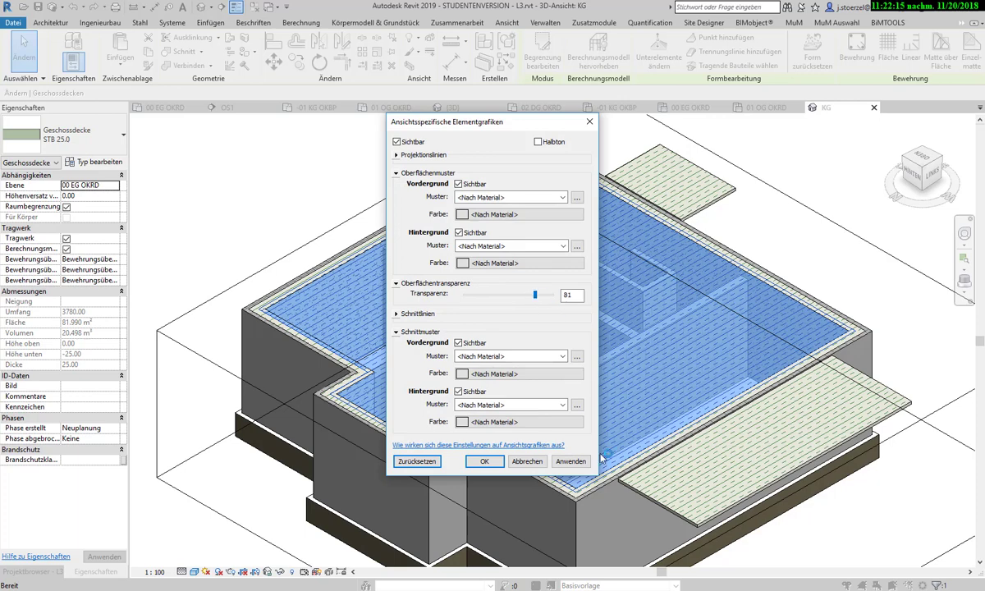
pyautogui.click(571, 461)
pyautogui.click(484, 461)
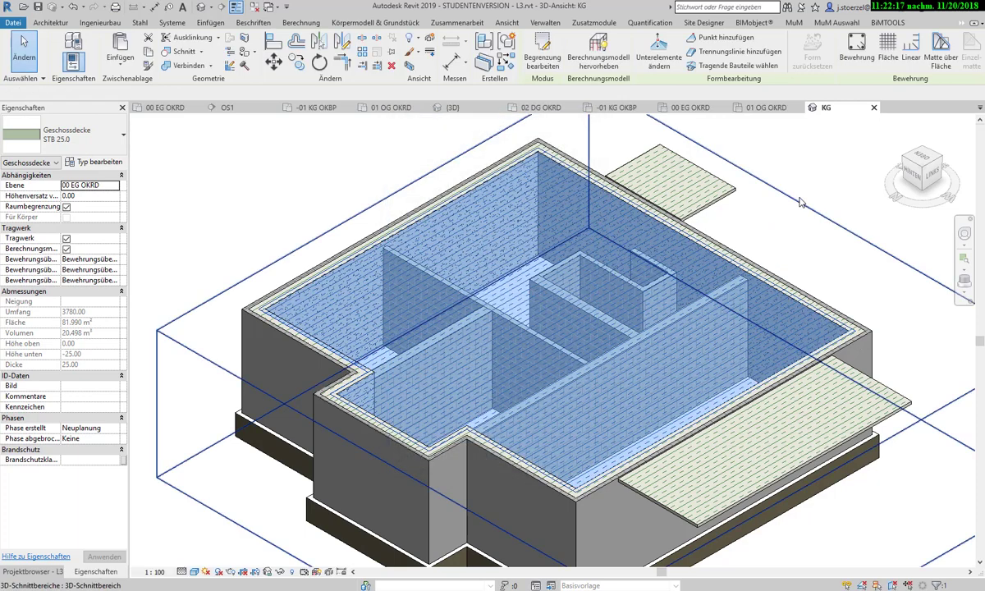
pyautogui.click(800, 201)
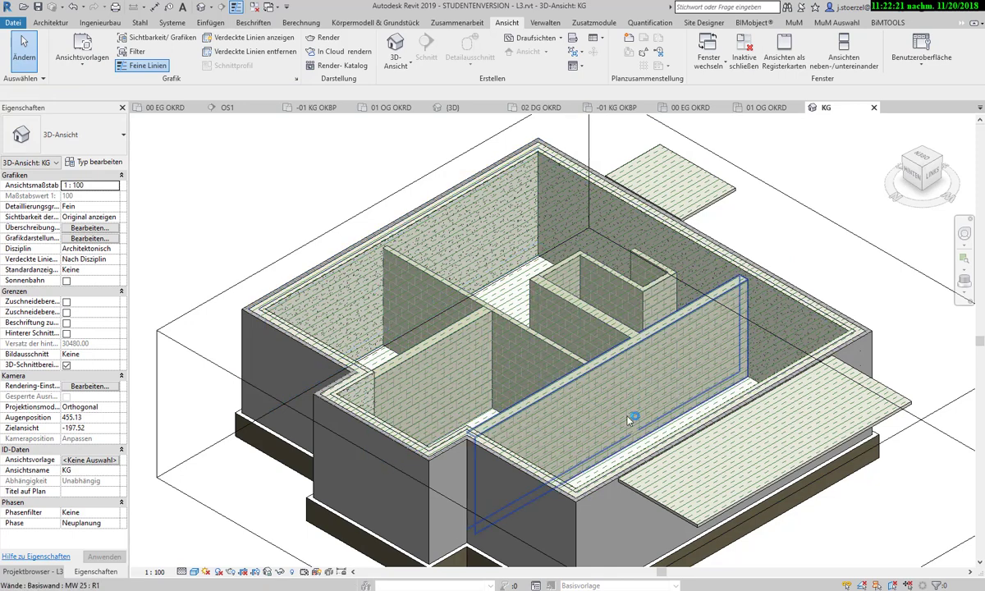
# Undo the transparency override and hide the ground-floor slab with Elemente ausblenden.
pyautogui.click(71, 7)
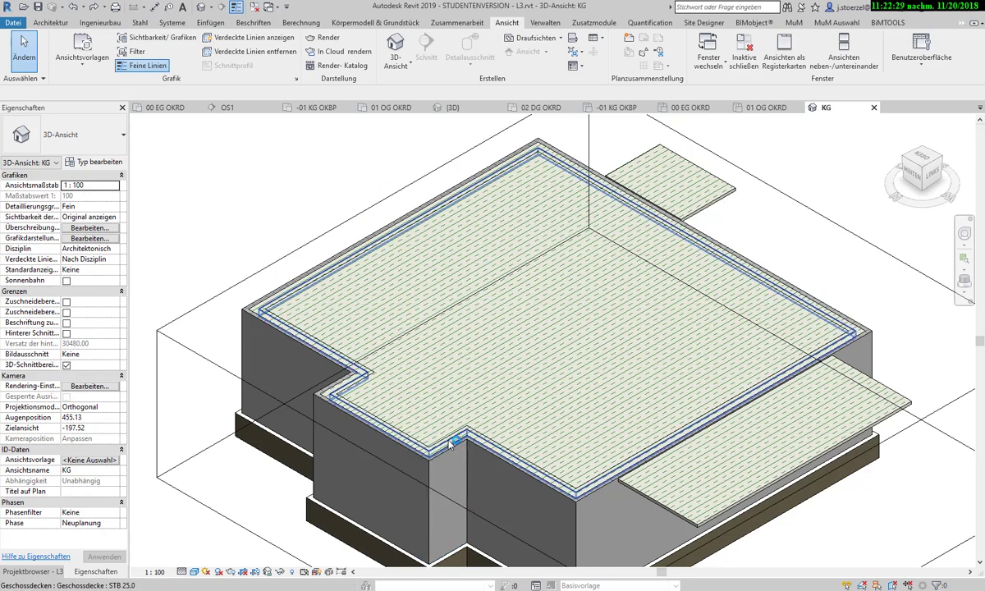
pyautogui.click(449, 443)
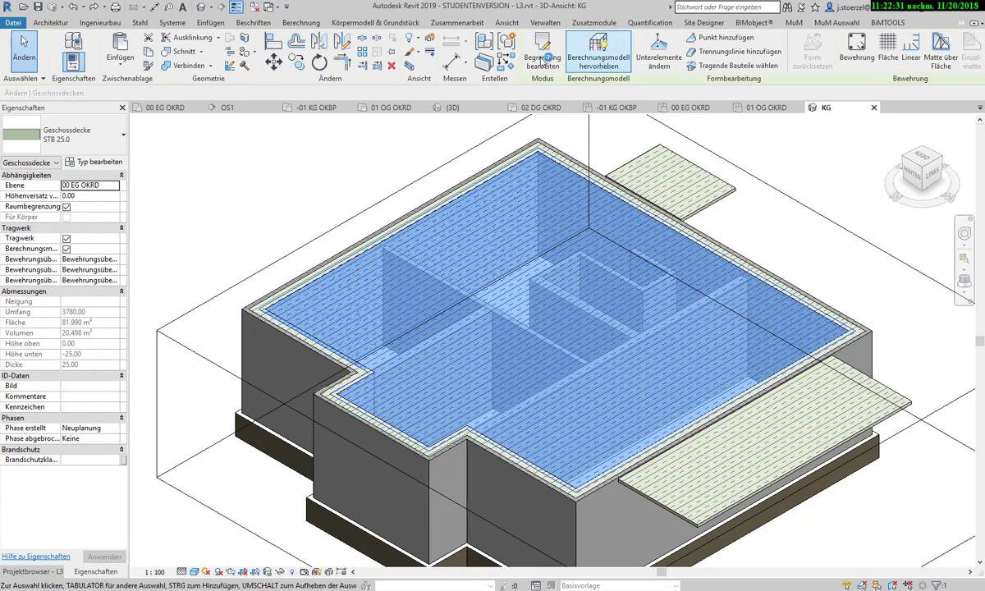
pyautogui.click(415, 39)
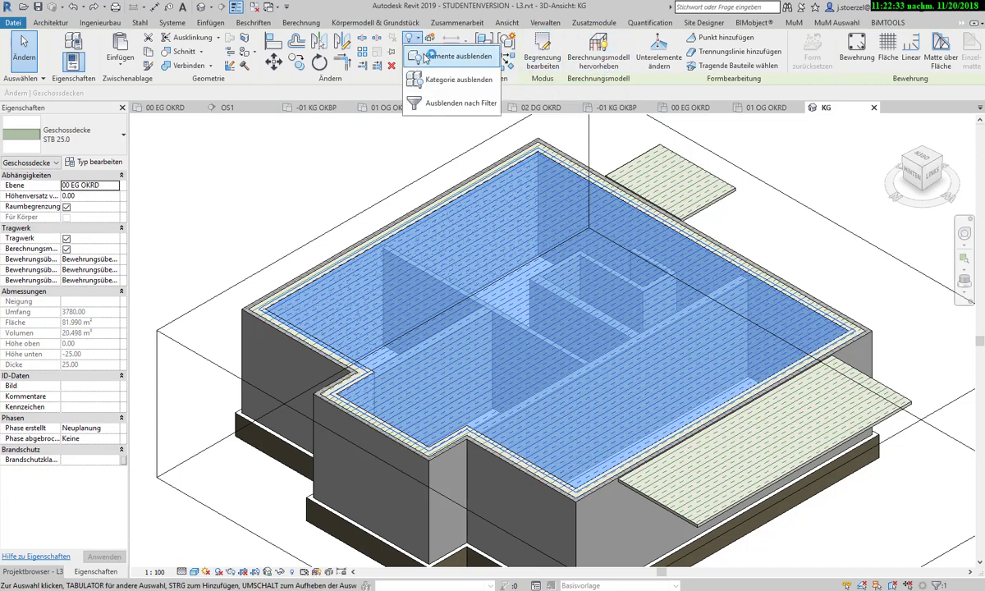
pyautogui.click(456, 55)
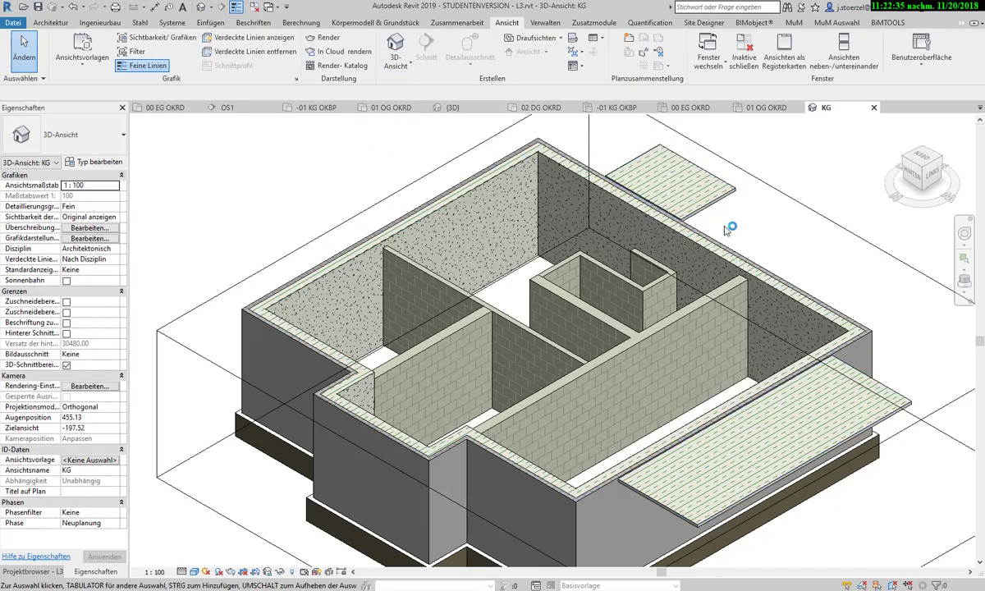
pyautogui.keyDown('shift'); pyautogui.moveTo(737, 228); pyautogui.dragTo(813, 214, button='middle'); pyautogui.keyUp('shift')
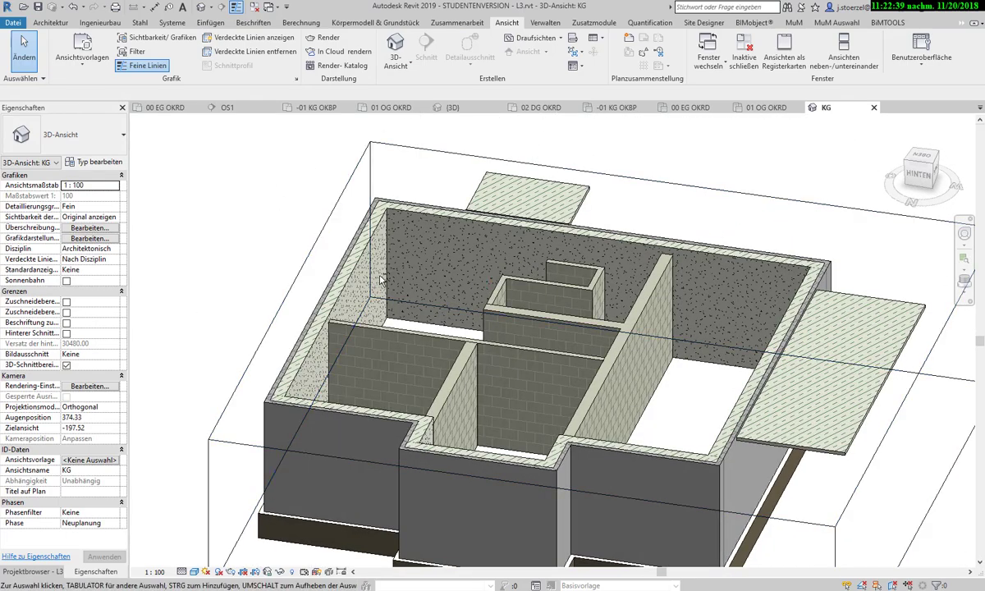
pyautogui.moveTo(380, 279)
pyautogui.keyDown('shift'); pyautogui.mouseDown(button='middle')
pyautogui.moveTo(448, 259)
pyautogui.moveTo(451, 220)
pyautogui.mouseUp(button='middle'); pyautogui.keyUp('shift')
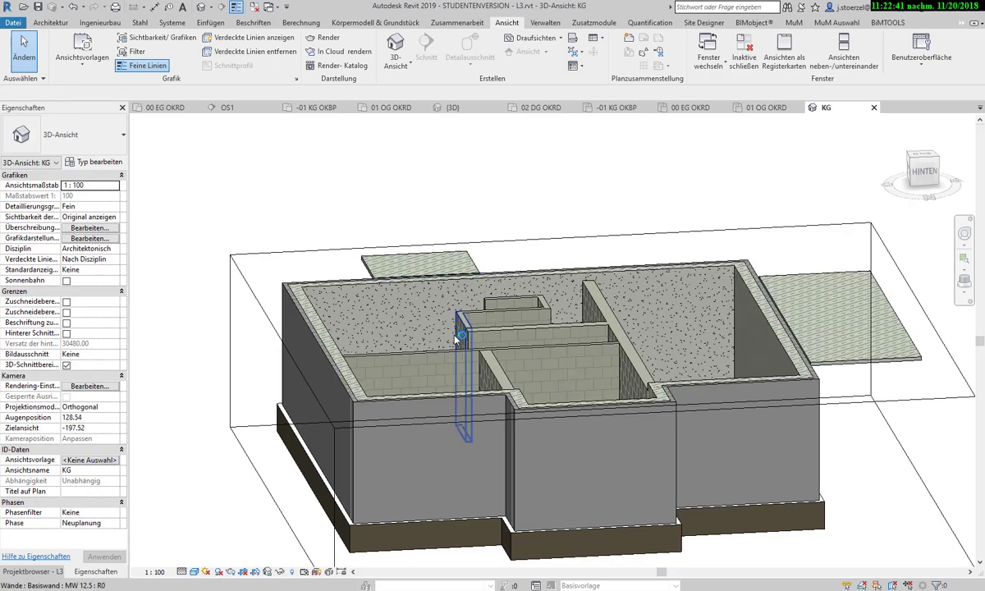
pyautogui.moveTo(457, 339)
pyautogui.keyDown('shift'); pyautogui.mouseDown(button='middle')
pyautogui.moveTo(461, 288)
pyautogui.moveTo(424, 385)
pyautogui.moveTo(369, 329)
pyautogui.moveTo(369, 263)
pyautogui.moveTo(346, 267)
pyautogui.moveTo(325, 224)
pyautogui.moveTo(311, 220)
pyautogui.mouseUp(button='middle'); pyautogui.keyUp('shift')
pyautogui.scroll(3, 369, 328)
pyautogui.scroll(3, 399, 303)
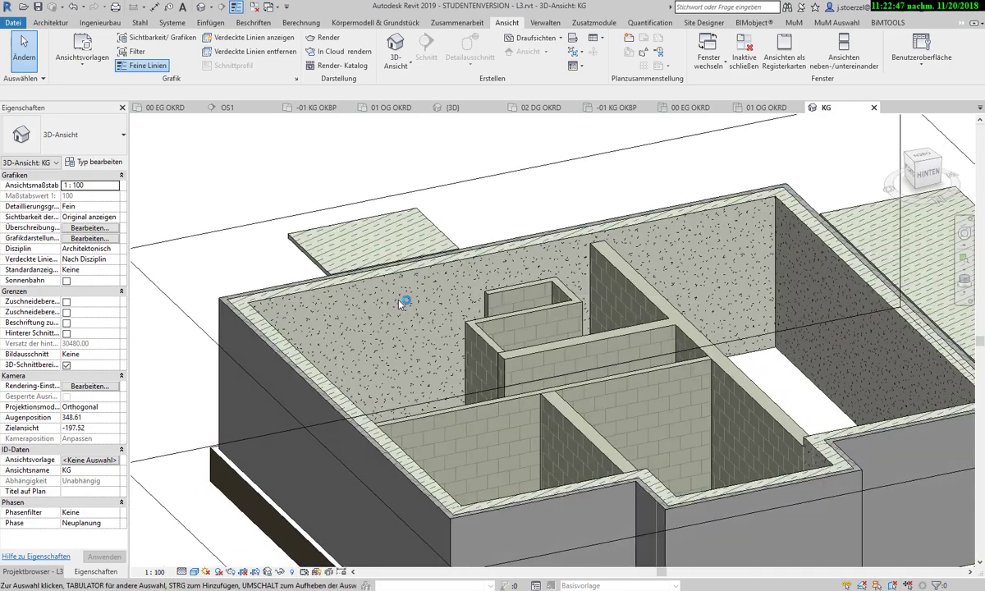
pyautogui.scroll(-3, 400, 304)
pyautogui.moveTo(400, 303)
pyautogui.keyDown('shift'); pyautogui.mouseDown(button='middle')
pyautogui.moveTo(443, 330)
pyautogui.moveTo(433, 326)
pyautogui.moveTo(518, 275)
pyautogui.moveTo(657, 420)
pyautogui.mouseUp(button='middle'); pyautogui.keyUp('shift')
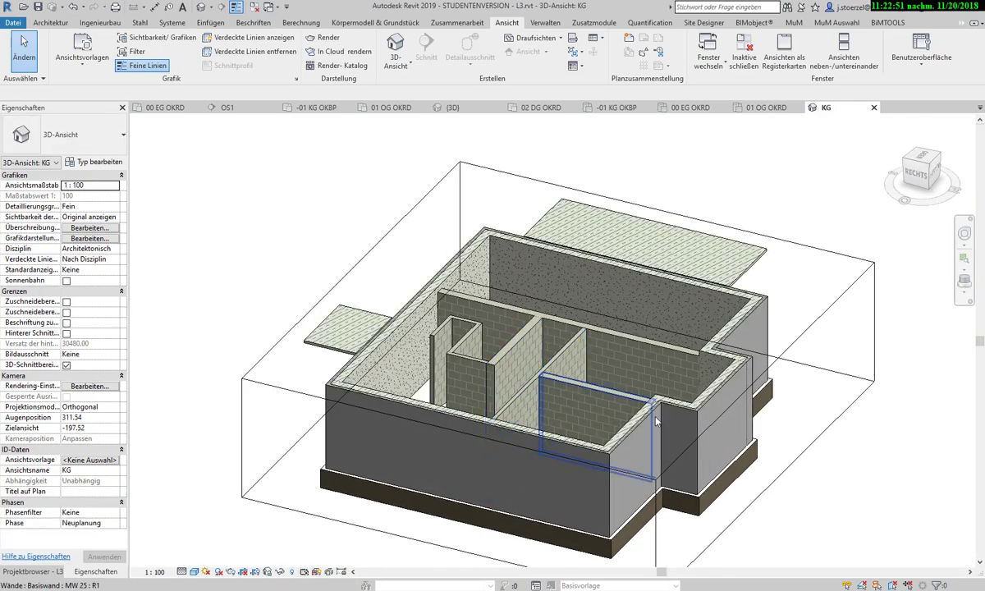
pyautogui.click(810, 338)
pyautogui.moveTo(768, 430); pyautogui.dragTo(681, 410)
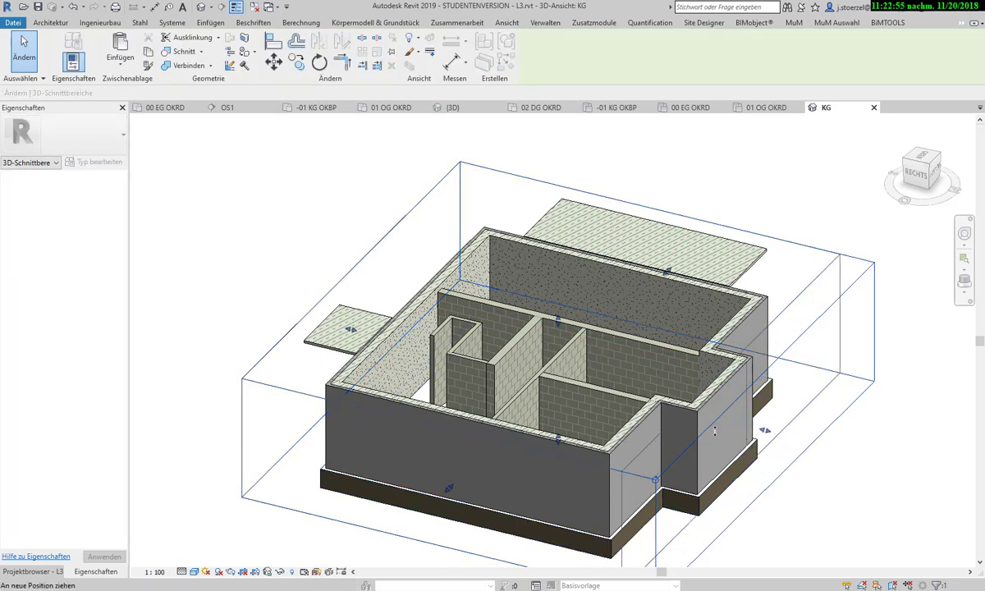
pyautogui.moveTo(823, 519)
pyautogui.keyDown('shift'); pyautogui.mouseDown(button='middle')
pyautogui.moveTo(655, 418)
pyautogui.moveTo(754, 398)
pyautogui.moveTo(760, 430)
pyautogui.mouseUp(button='middle'); pyautogui.keyUp('shift')
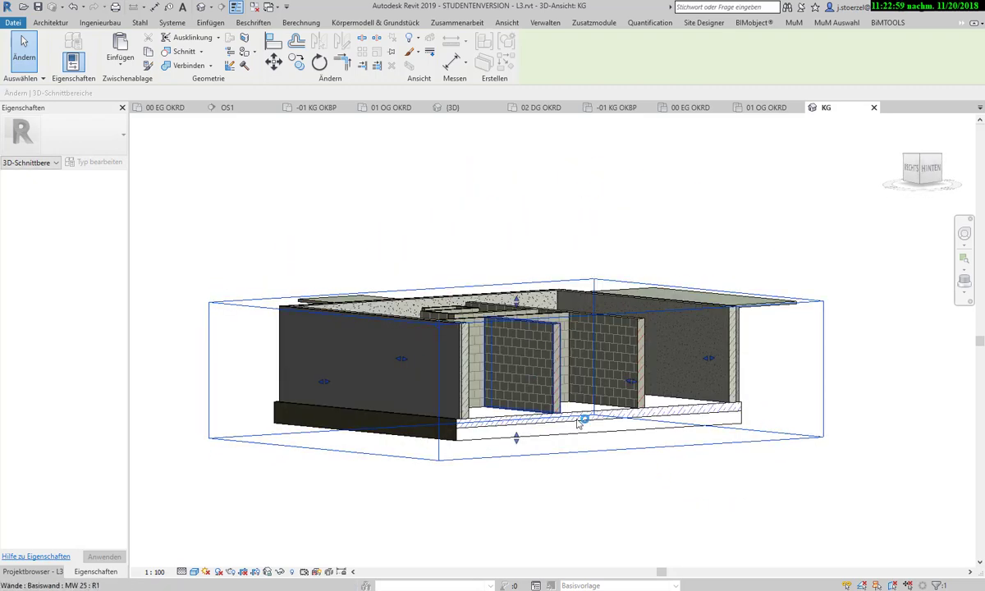
pyautogui.click(648, 535)
pyautogui.moveTo(728, 510)
pyautogui.keyDown('shift'); pyautogui.mouseDown(button='middle')
pyautogui.moveTo(488, 522)
pyautogui.moveTo(714, 352)
pyautogui.moveTo(685, 333)
pyautogui.mouseUp(button='middle'); pyautogui.keyUp('shift')
pyautogui.click(685, 333)
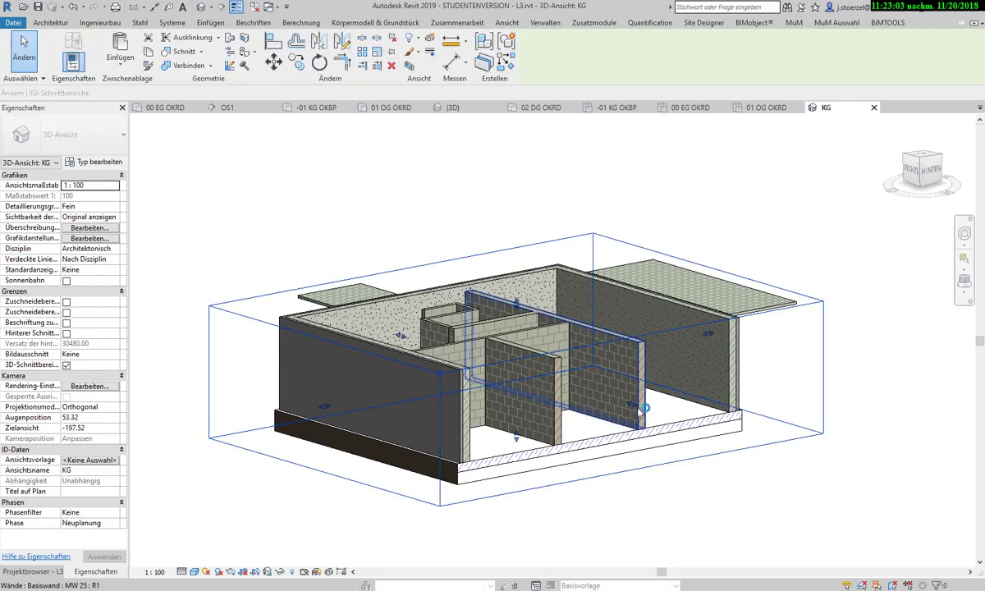
pyautogui.keyDown('shift'); pyautogui.moveTo(594, 379); pyautogui.dragTo(722, 439, button='middle'); pyautogui.keyUp('shift')
pyautogui.moveTo(722, 439)
pyautogui.mouseDown()
pyautogui.moveTo(746, 457)
pyautogui.moveTo(774, 446)
pyautogui.mouseUp()
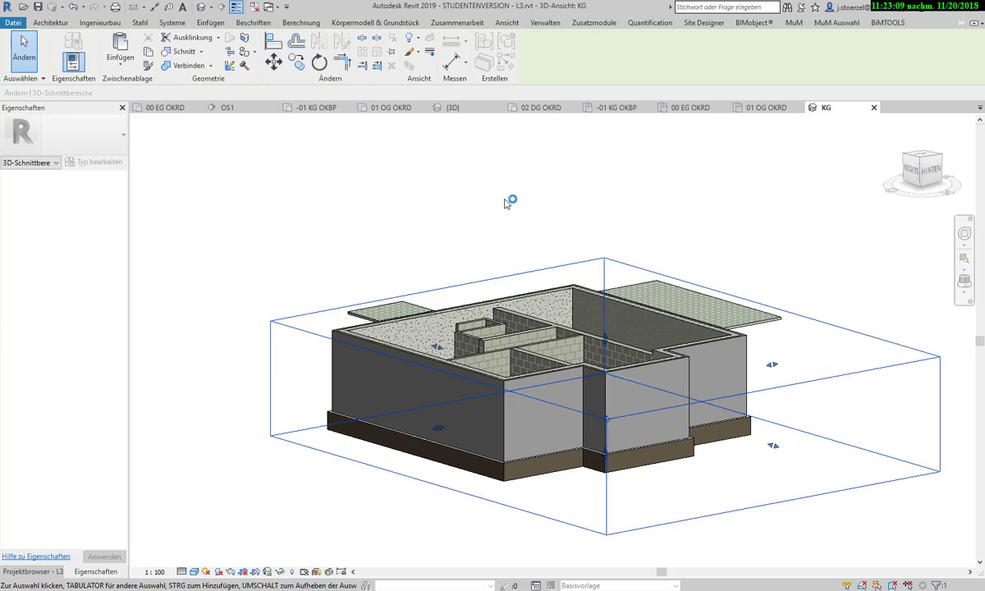
pyautogui.click(343, 198)
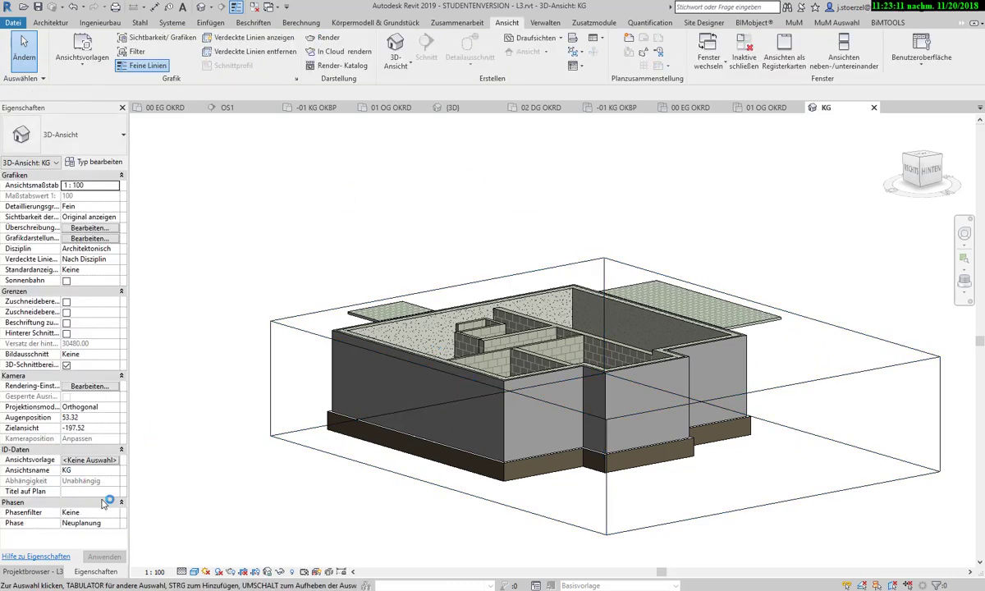
pyautogui.click(66, 366)
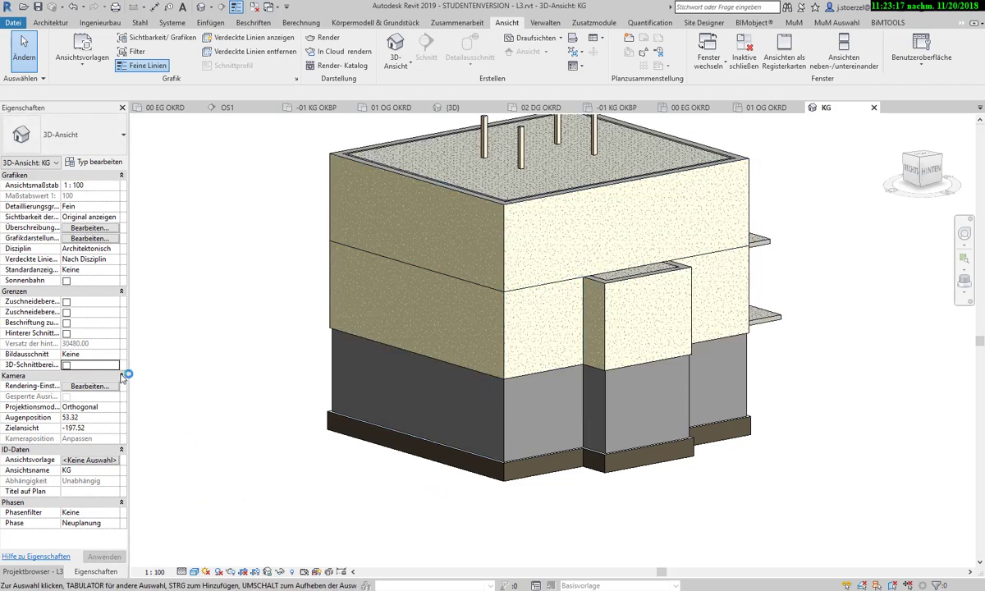
pyautogui.click(67, 366)
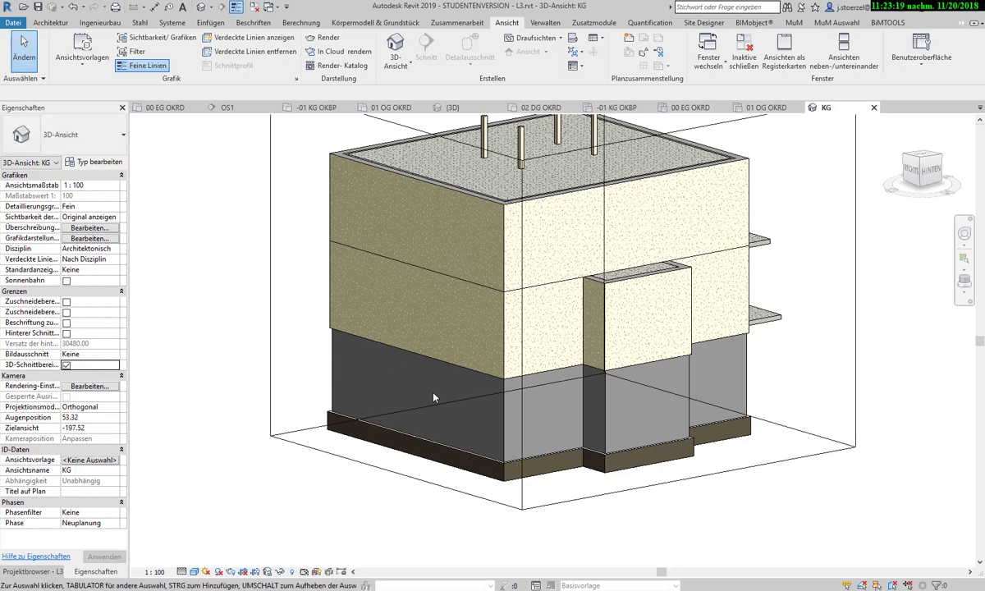
pyautogui.scroll(-2, 435, 396)
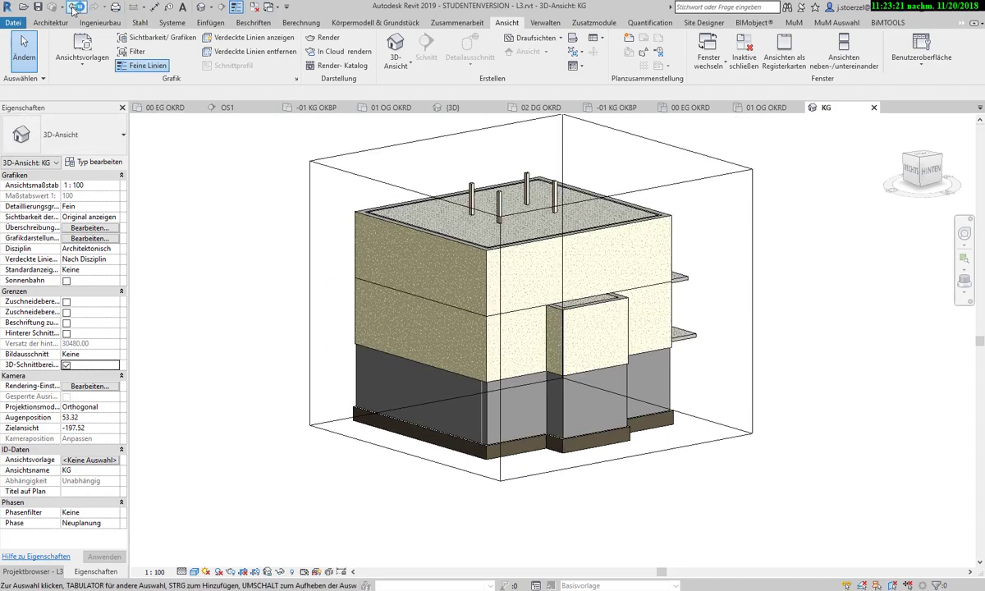
pyautogui.click(73, 7)
pyautogui.click(73, 7)
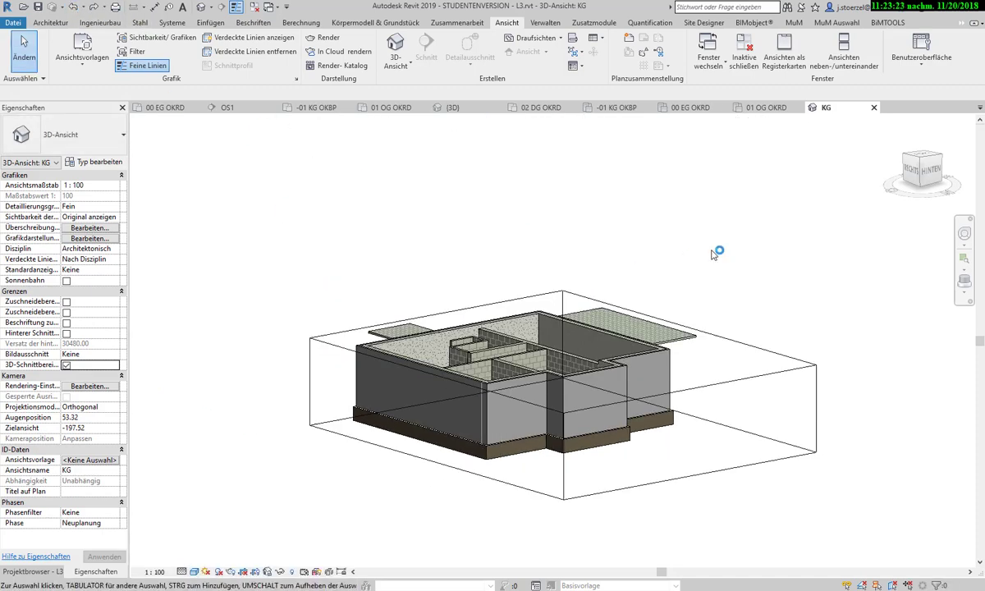
# Hide the KG view's section box frame with Elemente ausblenden.
pyautogui.click(720, 342)
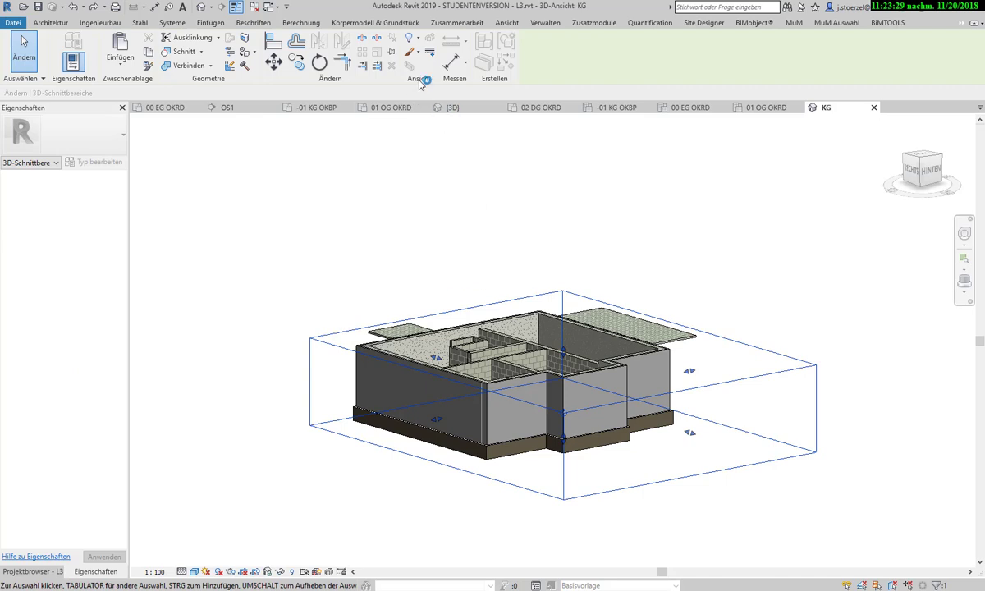
pyautogui.click(412, 38)
pyautogui.click(434, 59)
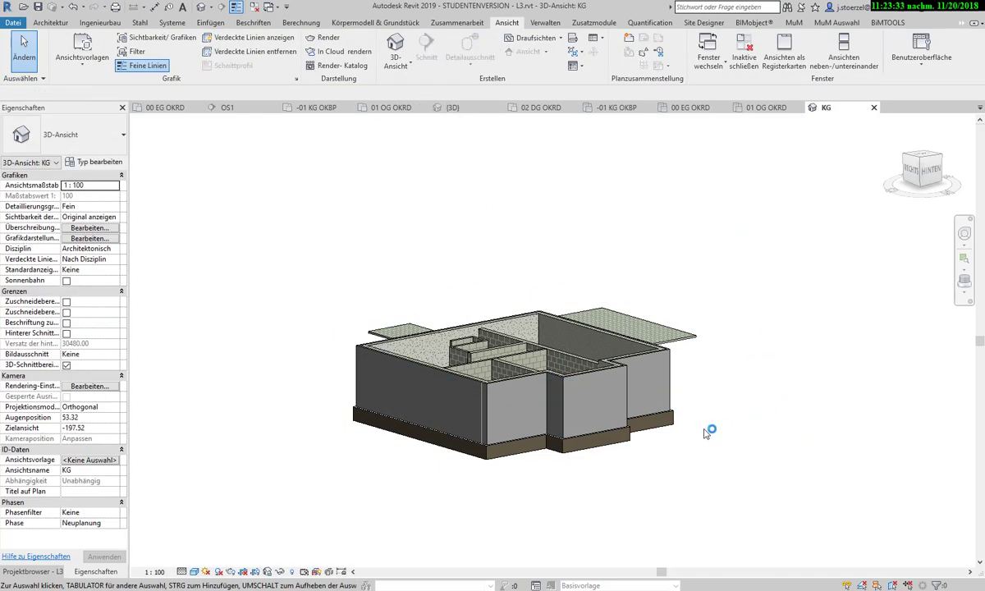
pyautogui.moveTo(710, 435)
pyautogui.keyDown('shift'); pyautogui.mouseDown(button='middle')
pyautogui.moveTo(781, 507)
pyautogui.moveTo(593, 363)
pyautogui.mouseUp(button='middle'); pyautogui.keyUp('shift')
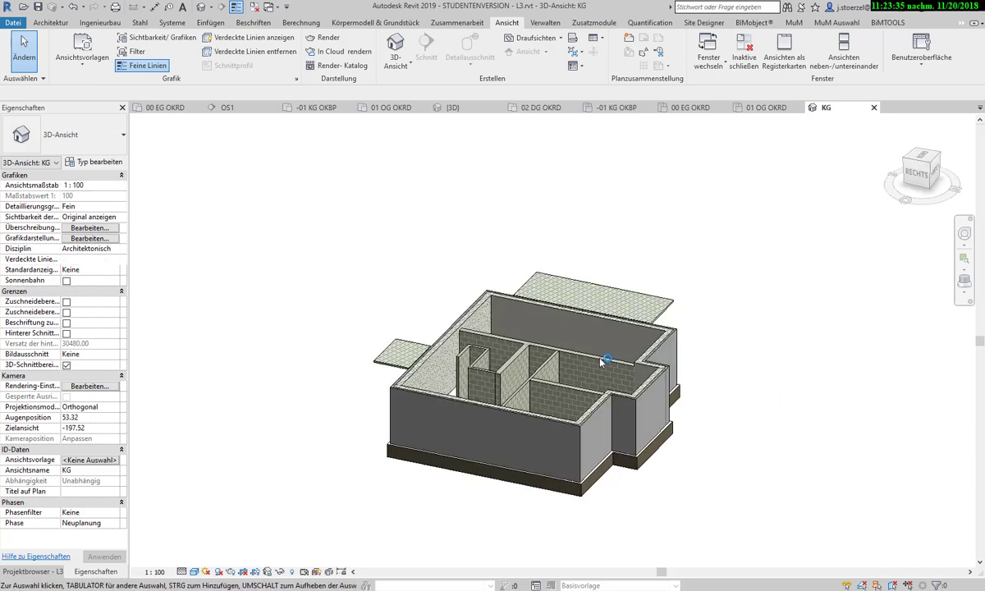
pyautogui.scroll(3, 468, 296)
pyautogui.moveTo(468, 296)
pyautogui.keyDown('shift'); pyautogui.mouseDown(button='middle')
pyautogui.moveTo(587, 331)
pyautogui.moveTo(578, 376)
pyautogui.mouseUp(button='middle'); pyautogui.keyUp('shift')
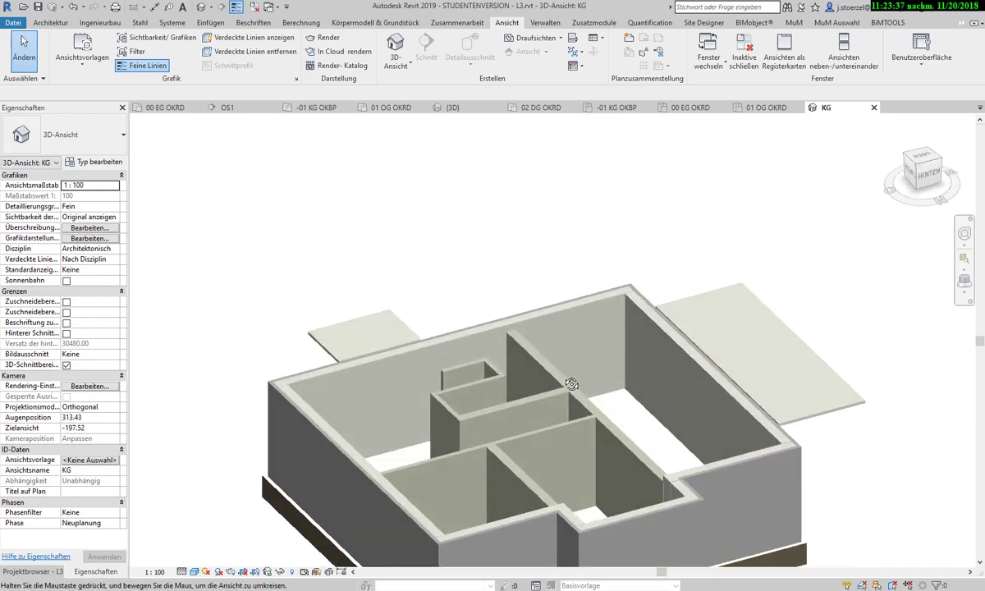
# Set the KG view to the Realistisch visual style and open the Projektbrowser.
pyautogui.click(194, 571)
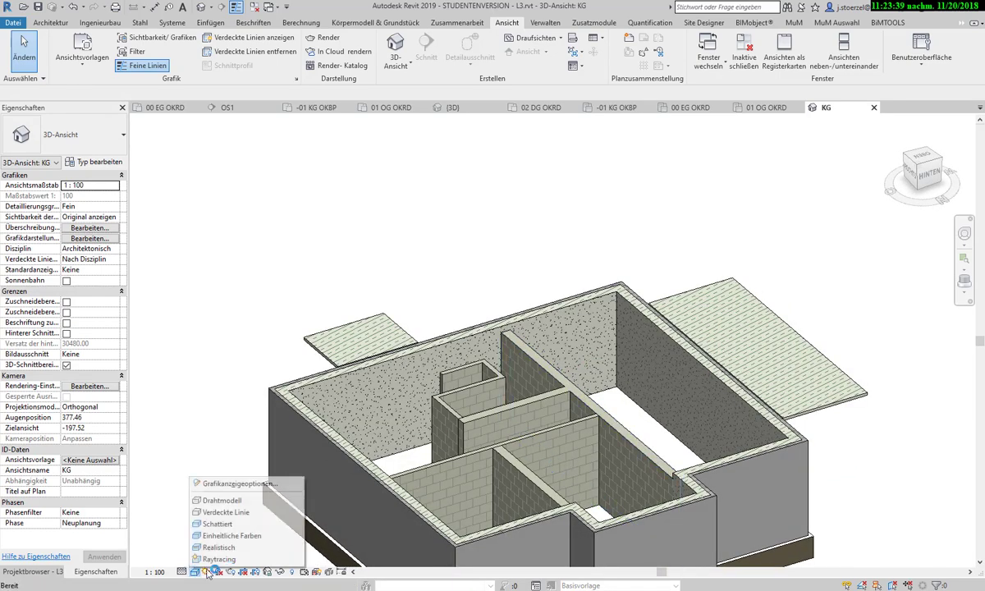
pyautogui.click(216, 522)
pyautogui.scroll(-2, 506, 277)
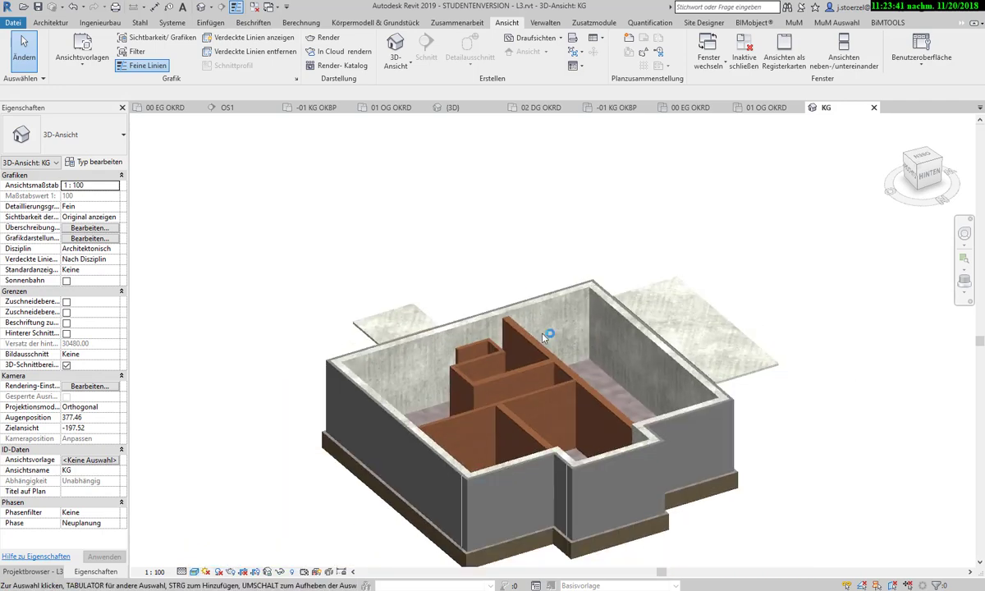
pyautogui.moveTo(508, 312)
pyautogui.keyDown('shift'); pyautogui.mouseDown(button='middle')
pyautogui.moveTo(749, 564)
pyautogui.moveTo(638, 481)
pyautogui.moveTo(664, 510)
pyautogui.moveTo(787, 519)
pyautogui.mouseUp(button='middle'); pyautogui.keyUp('shift')
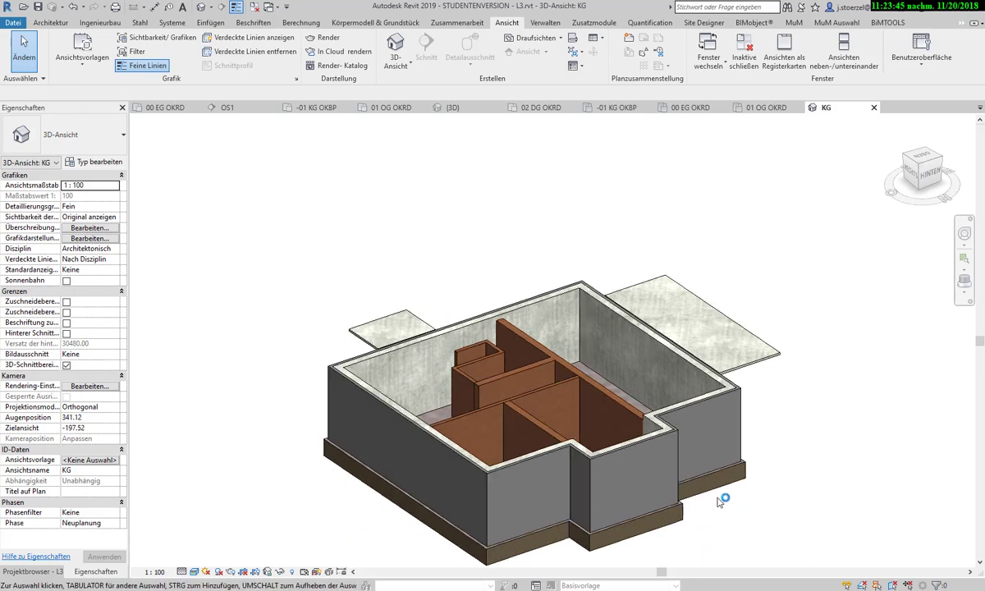
pyautogui.scroll(2, 726, 496)
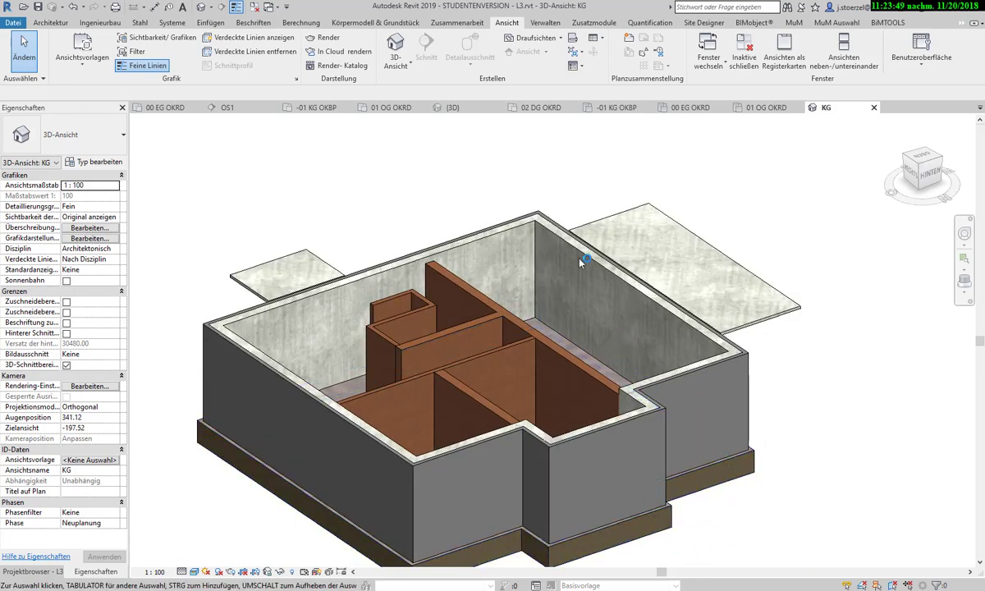
pyautogui.scroll(-1, 580, 261)
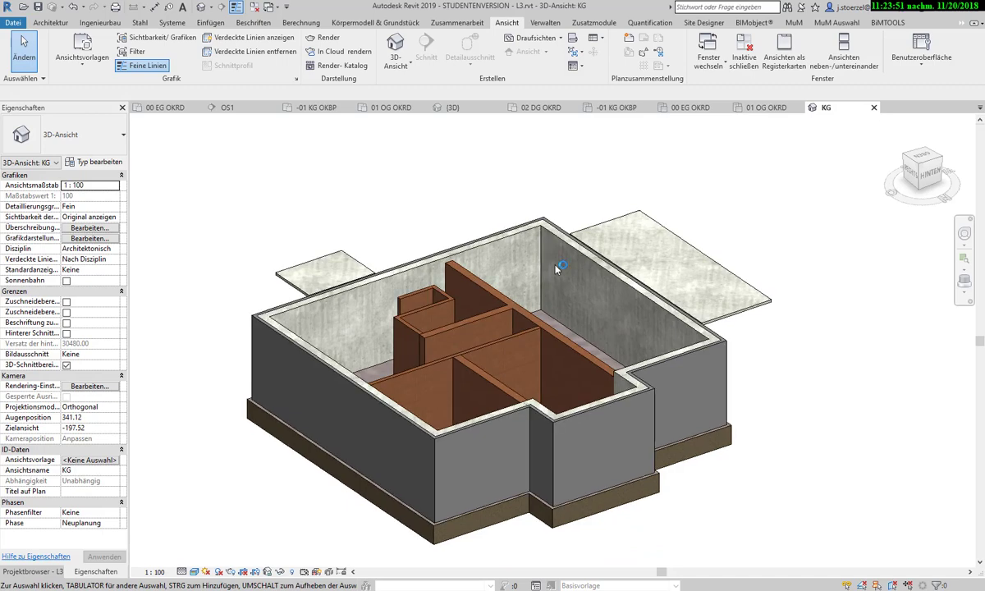
pyautogui.click(60, 573)
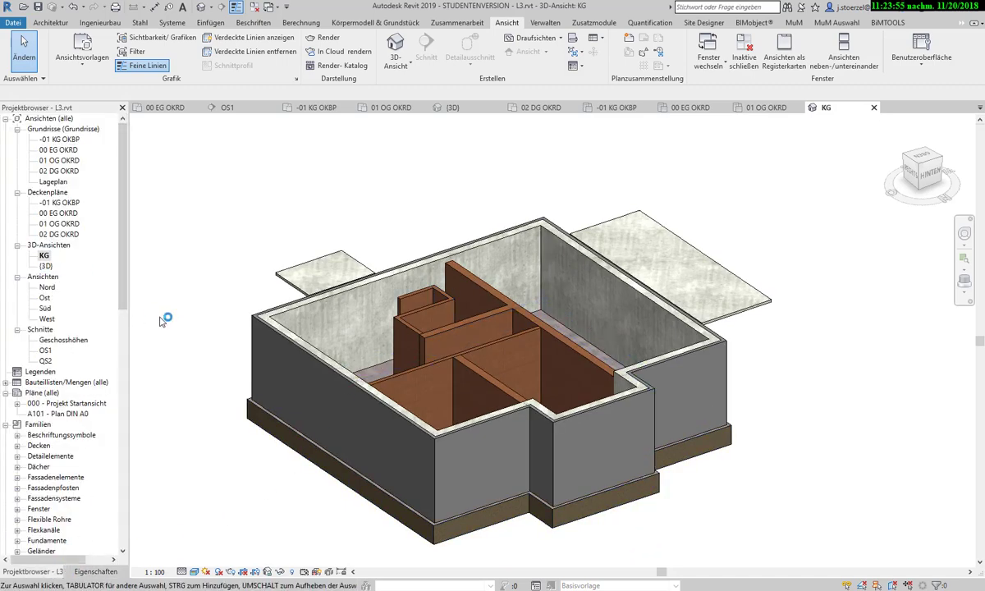
# Duplicate the KG 3D view and rename the copy 'KG Kopie 1' to EG.
pyautogui.rightClick(43, 255)
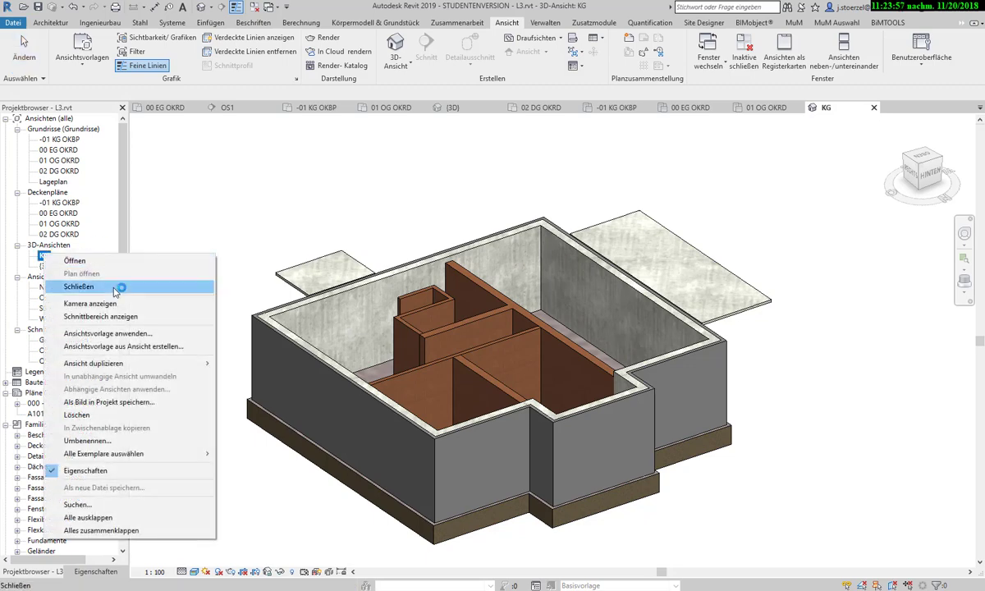
pyautogui.moveTo(94, 362)
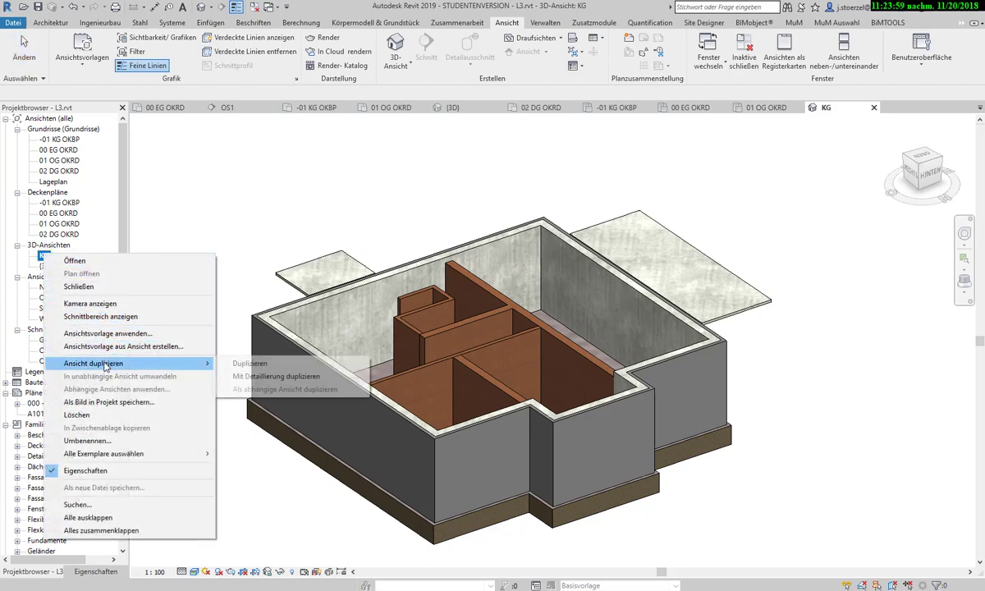
pyautogui.click(250, 363)
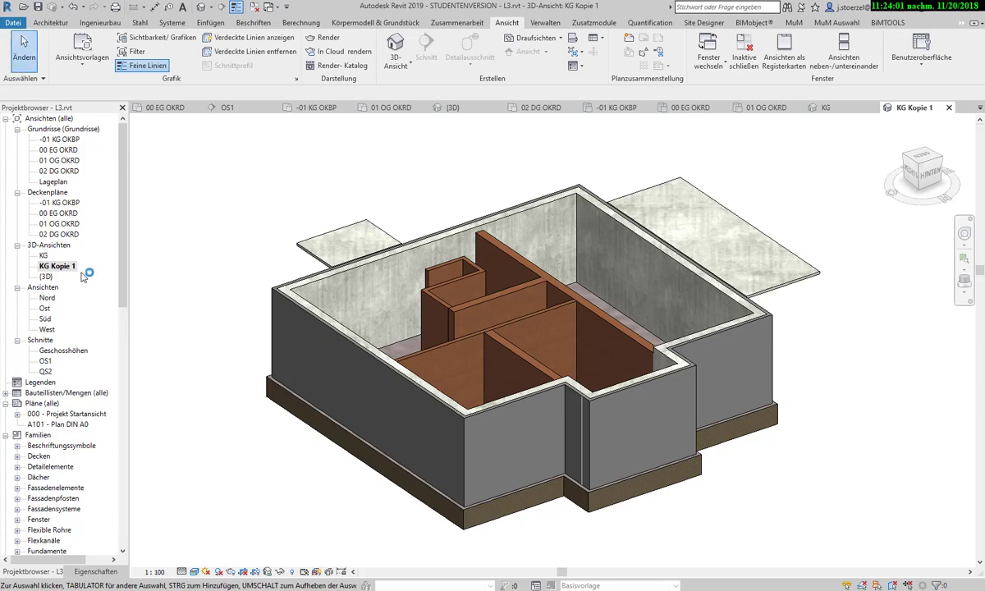
pyautogui.rightClick(56, 265)
pyautogui.click(108, 451)
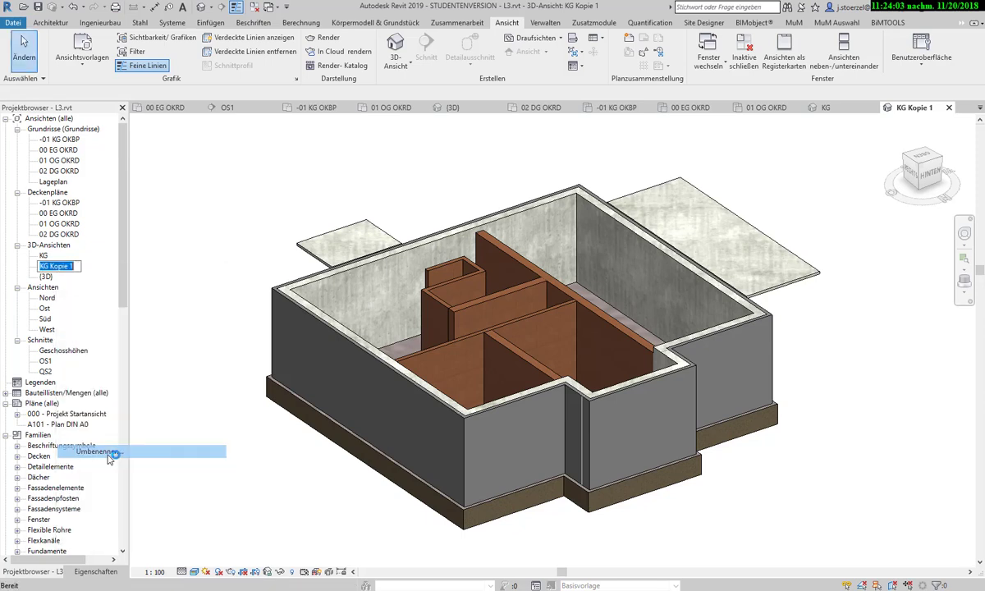
pyautogui.write('EG')
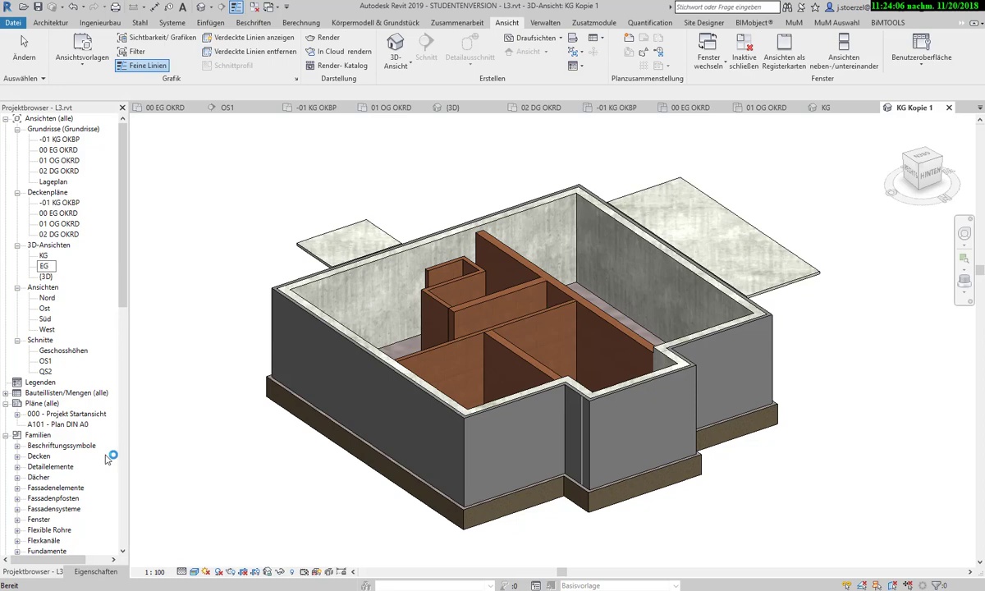
pyautogui.press('Return')
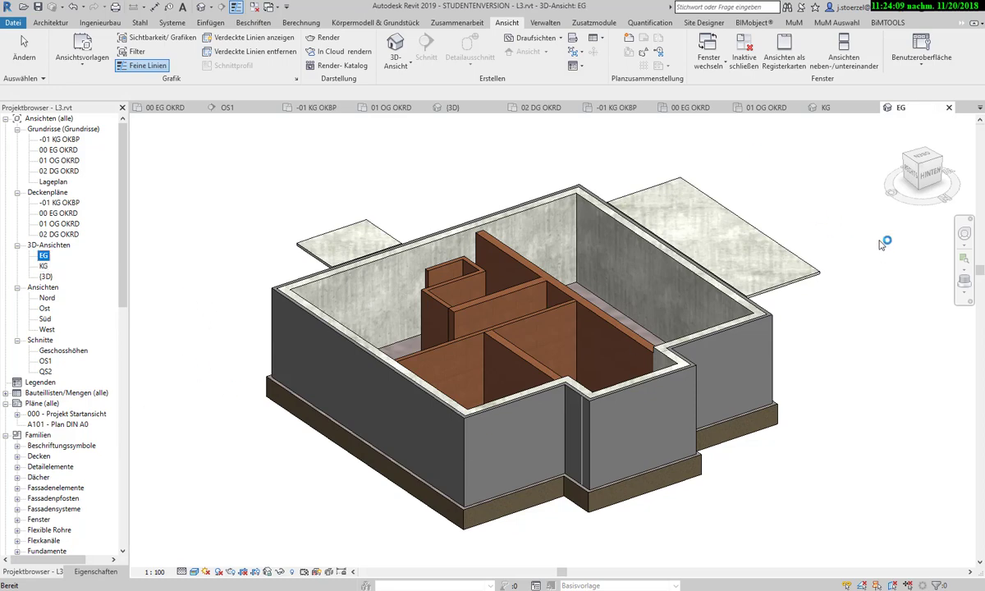
# Briefly reveal the EG view's hidden elements, then exit the reveal mode.
pyautogui.click(925, 177)
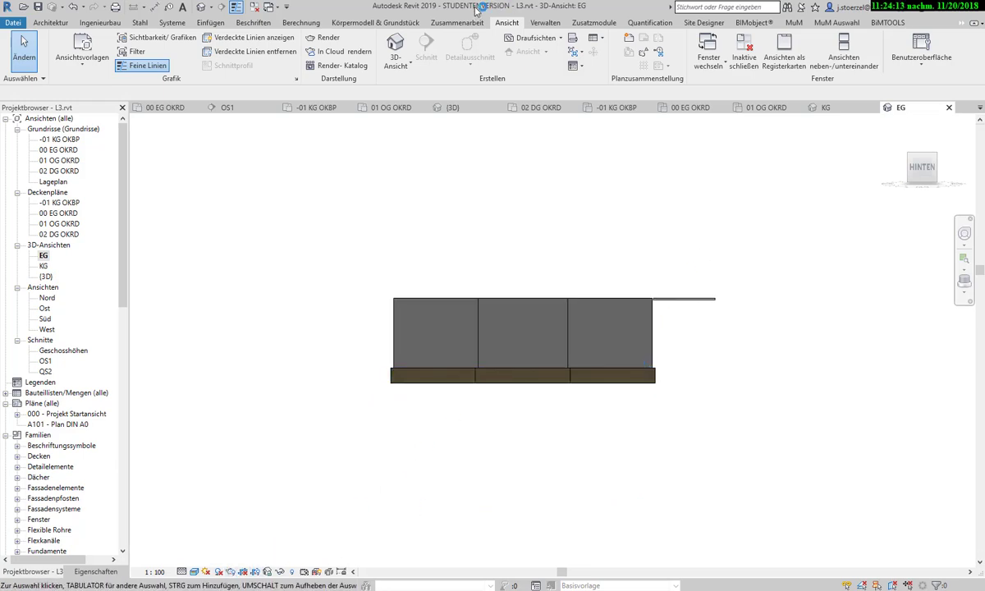
pyautogui.click(301, 572)
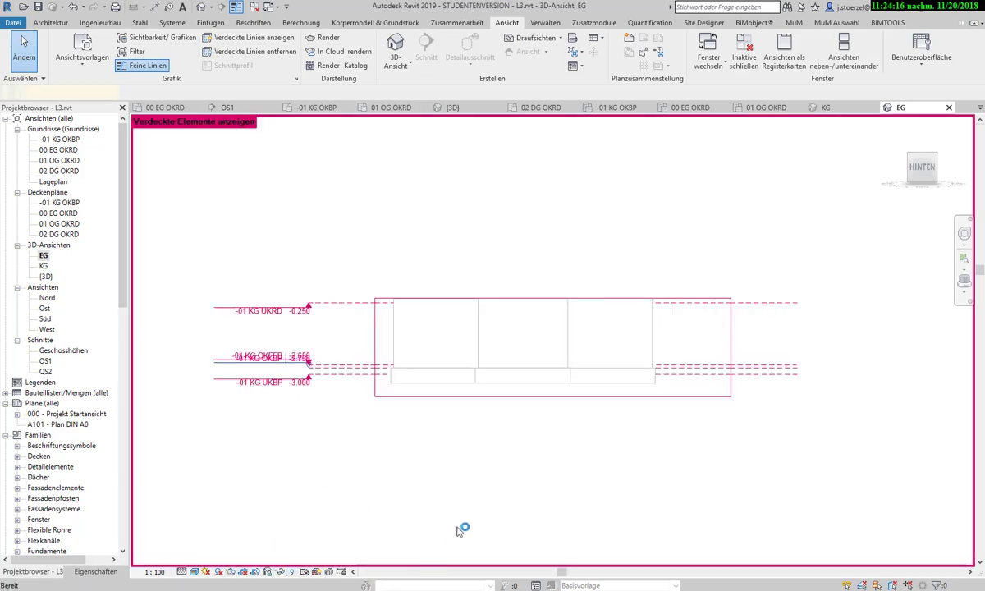
pyautogui.click(430, 398)
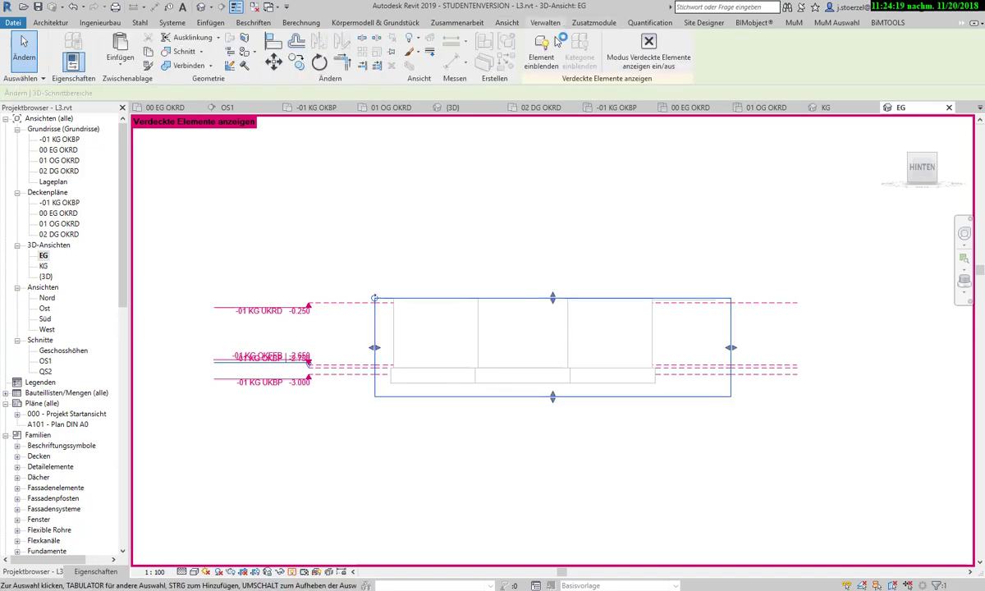
pyautogui.click(640, 49)
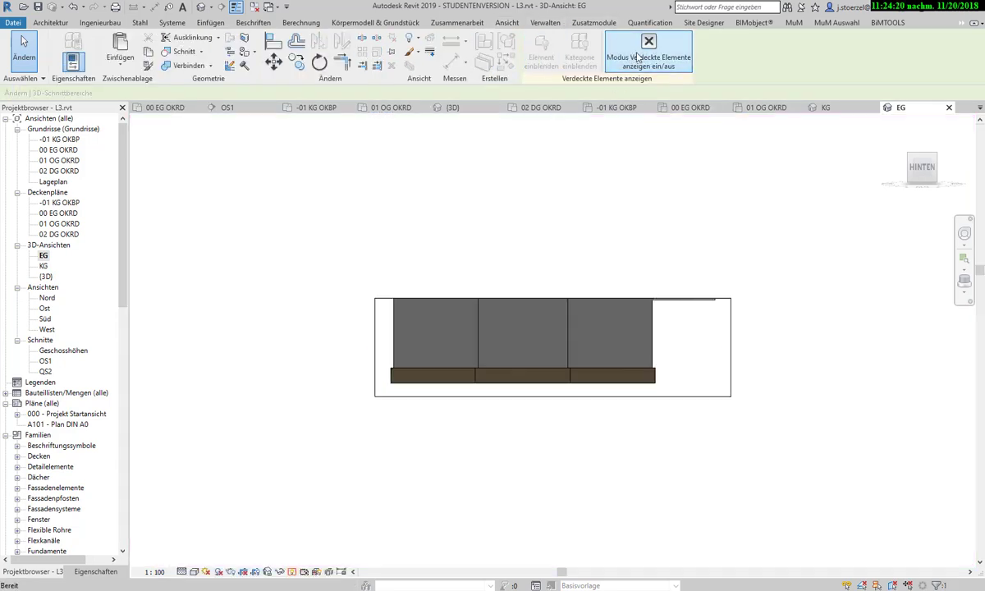
pyautogui.click(730, 321)
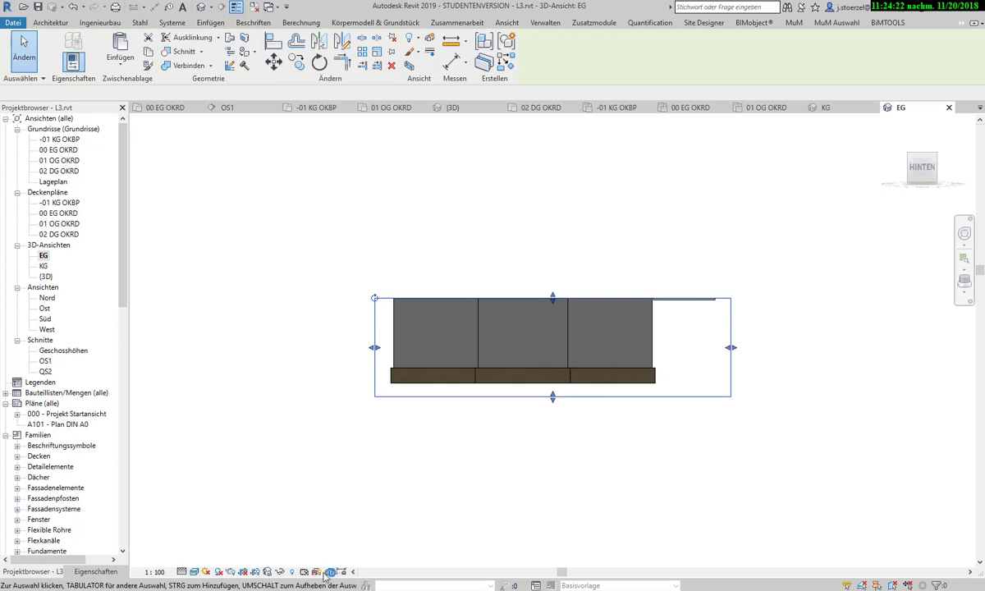
# Set the EG view to Verdeckte Linie and orbit back to a corner view.
pyautogui.click(198, 572)
pyautogui.click(209, 475)
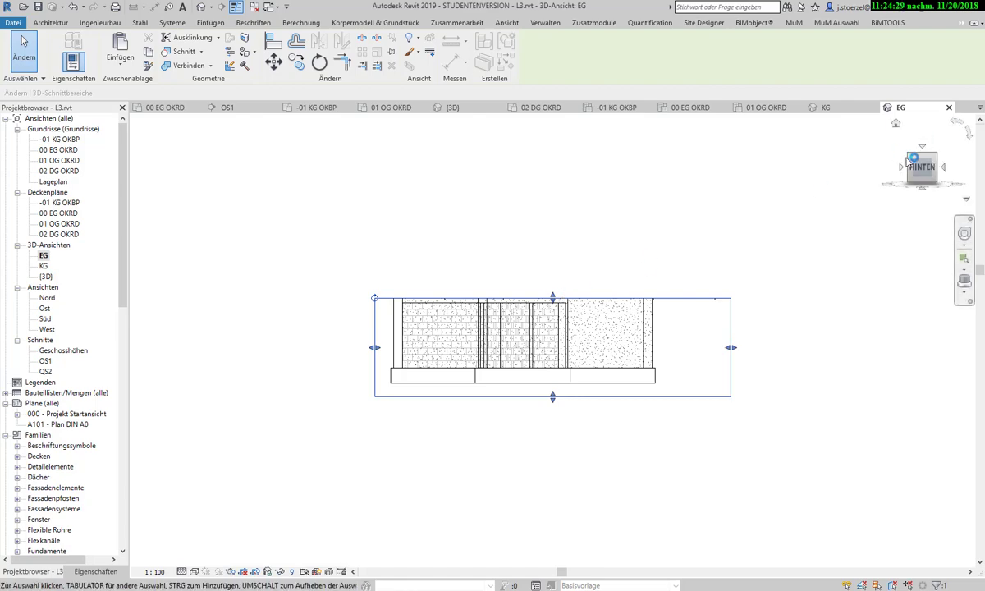
pyautogui.moveTo(855, 151)
pyautogui.keyDown('shift'); pyautogui.mouseDown(button='middle')
pyautogui.moveTo(846, 182)
pyautogui.moveTo(720, 260)
pyautogui.mouseUp(button='middle'); pyautogui.keyUp('shift')
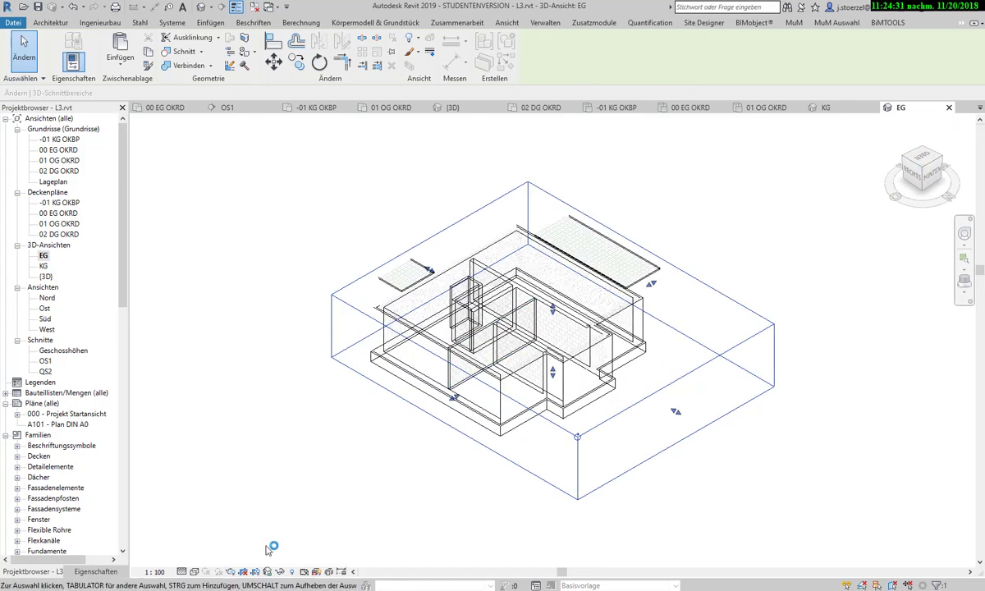
# Unhide the hidden floor slab in the EG view using Element einblenden.
pyautogui.click(302, 572)
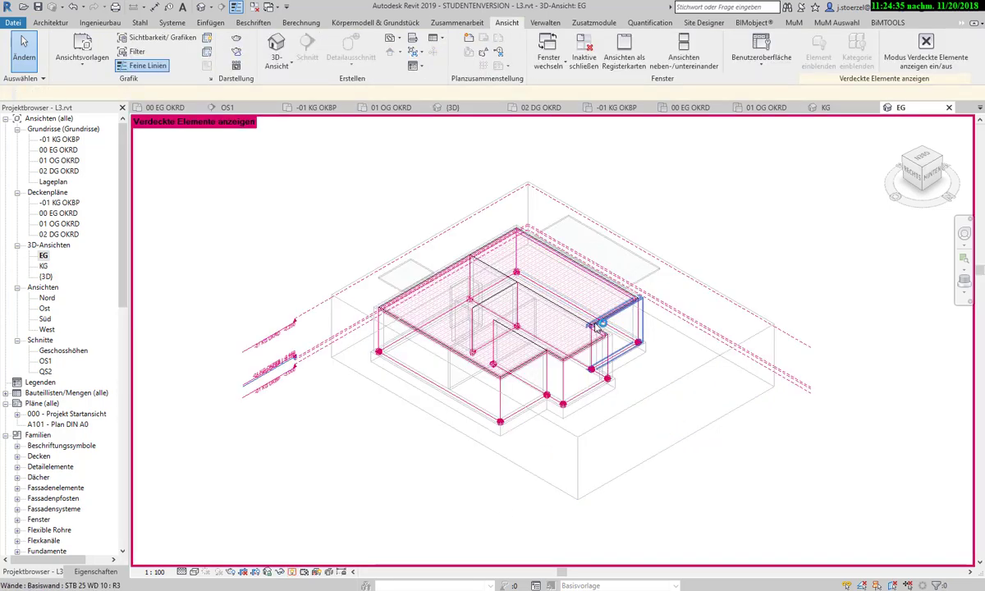
pyautogui.click(599, 325)
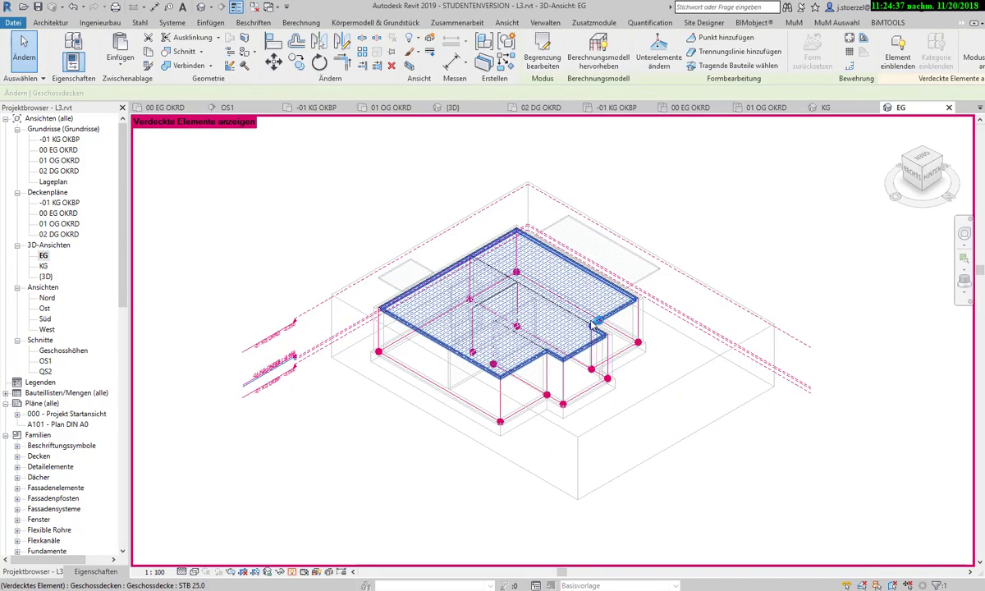
pyautogui.click(897, 58)
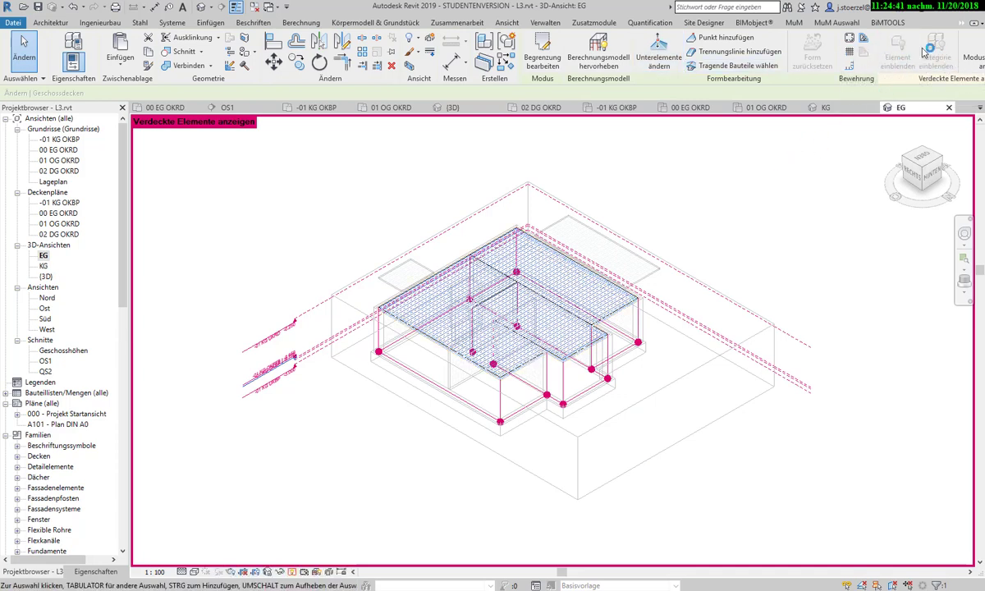
pyautogui.click(978, 59)
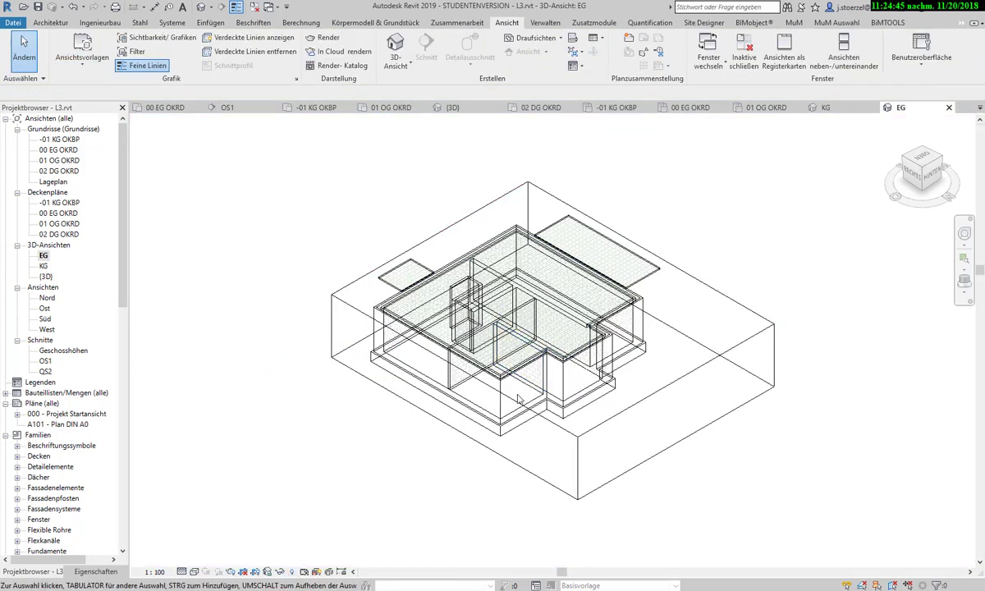
# Drag the EG section box's top grip so it cuts through the upper-storey walls.
pyautogui.moveTo(875, 171); pyautogui.dragTo(850, 193)
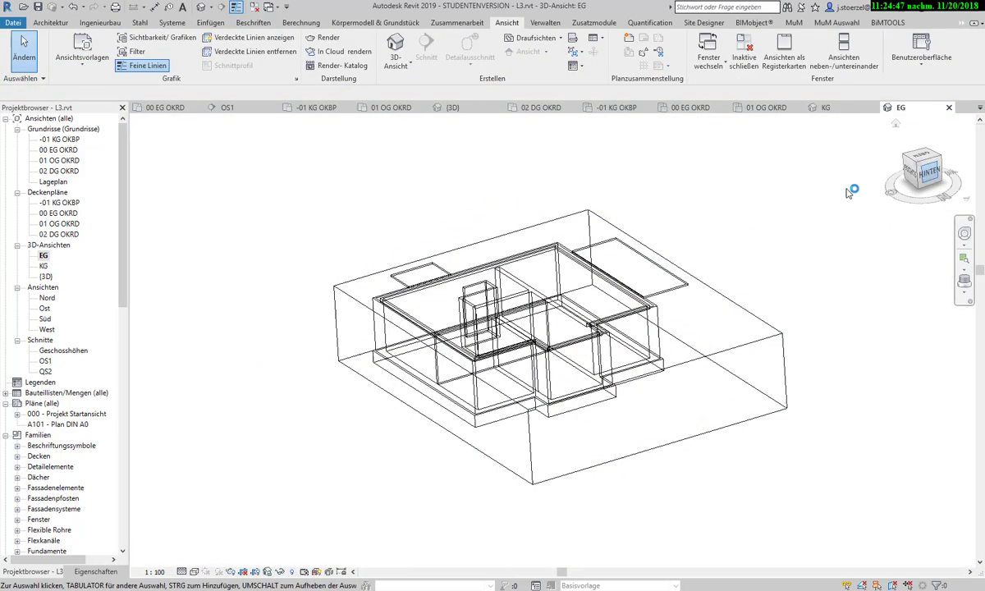
pyautogui.click(648, 303)
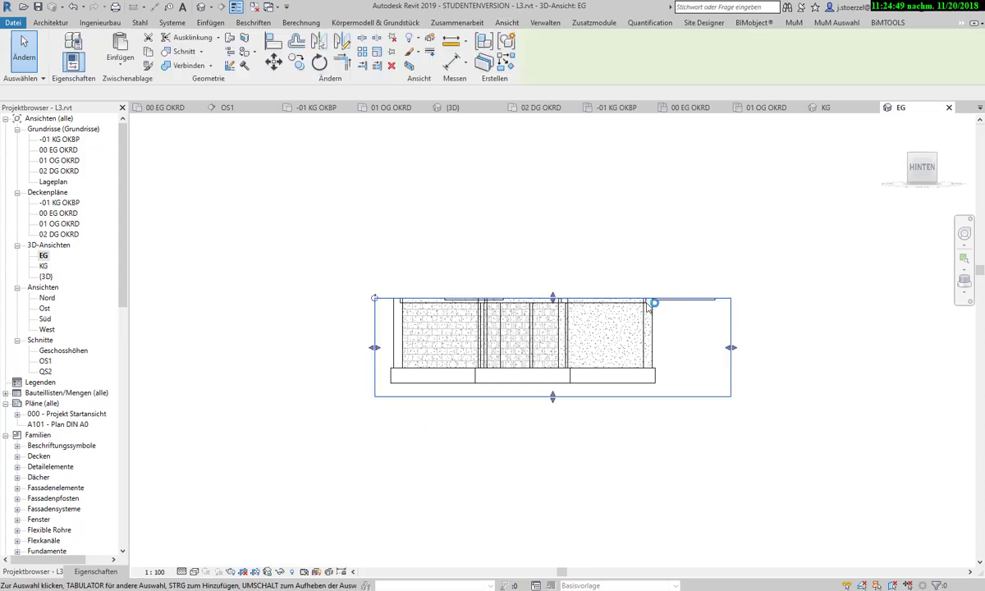
pyautogui.moveTo(554, 296); pyautogui.dragTo(561, 232)
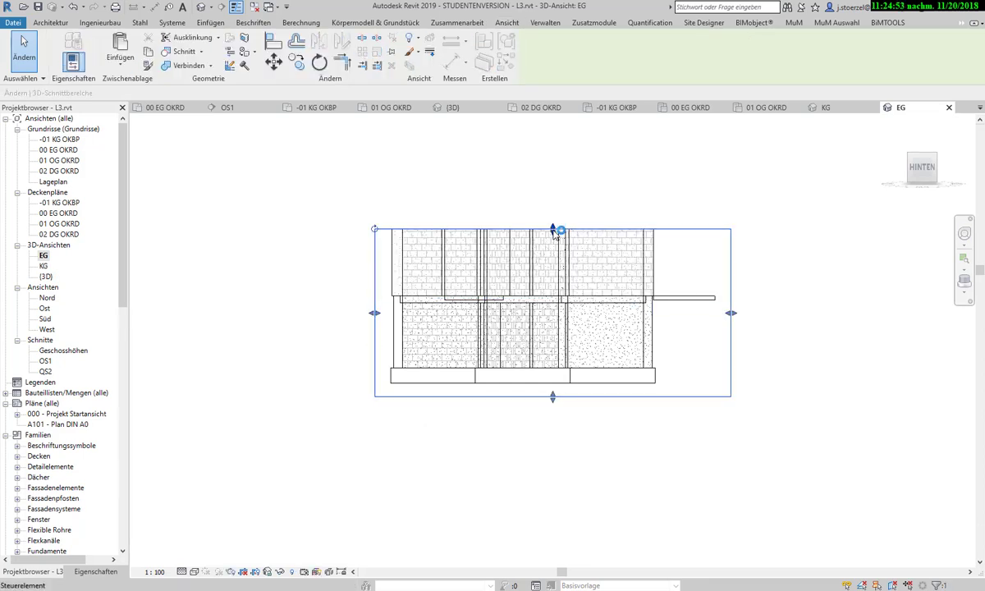
pyautogui.moveTo(554, 231); pyautogui.dragTo(553, 200)
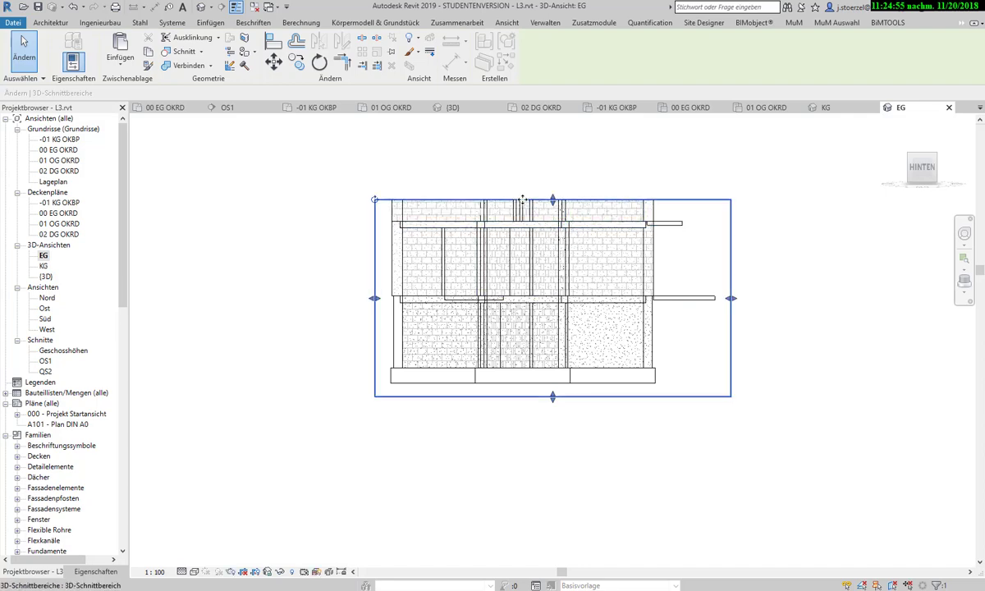
pyautogui.scroll(2, 522, 201)
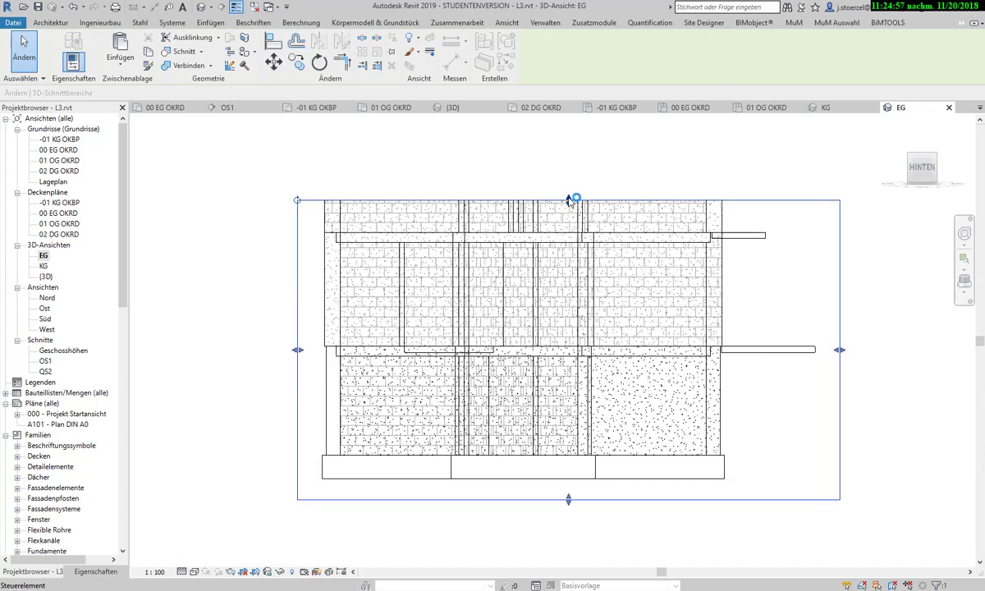
pyautogui.moveTo(568, 201); pyautogui.dragTo(572, 237)
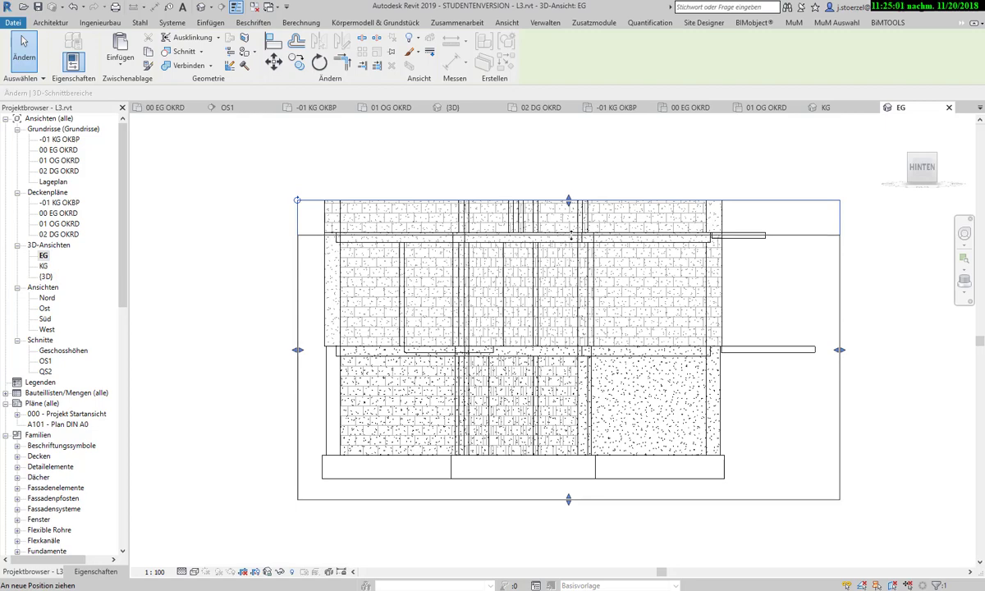
pyautogui.moveTo(571, 230); pyautogui.dragTo(571, 234)
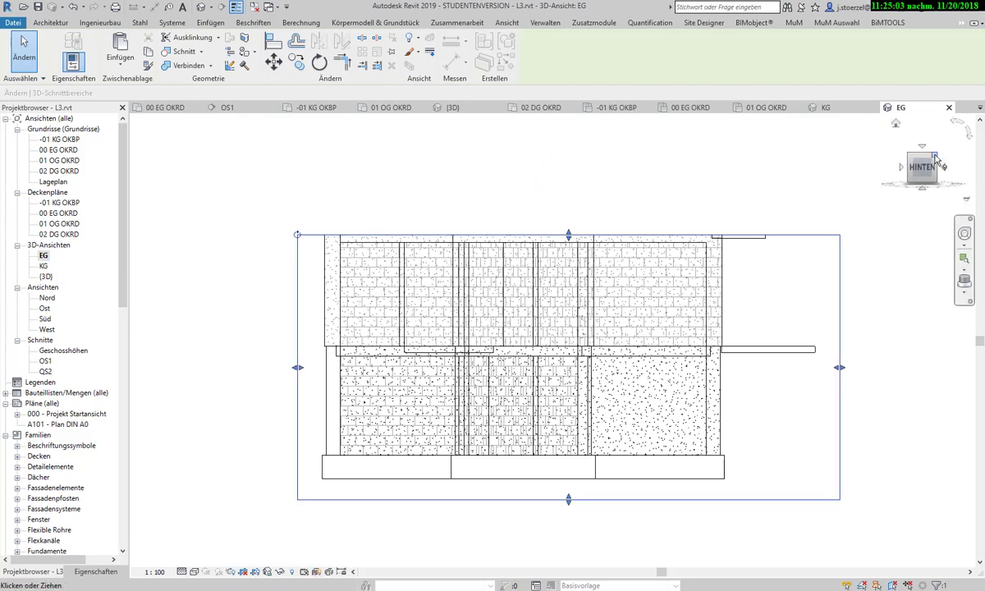
pyautogui.click(935, 158)
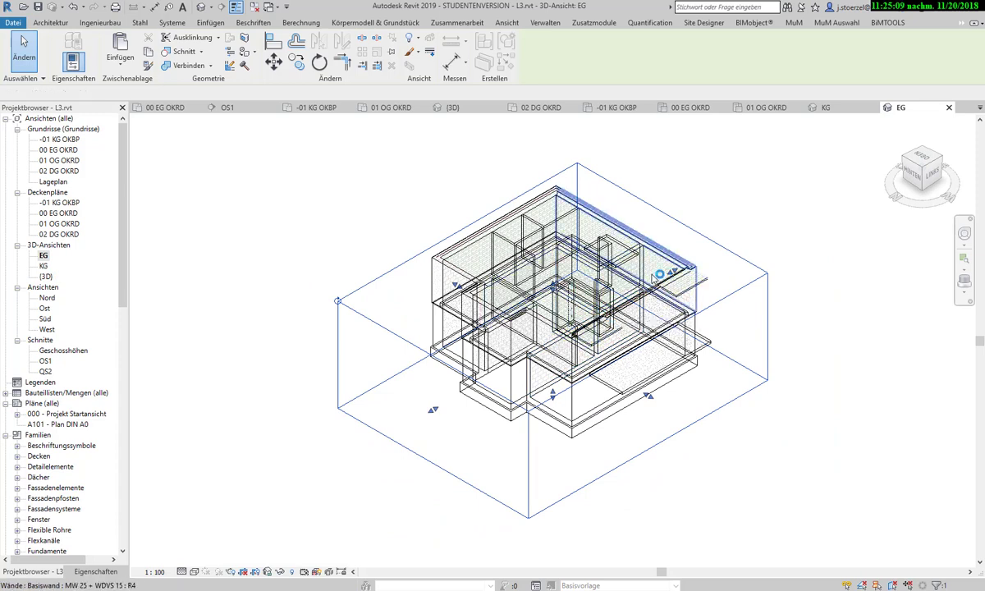
# Zoom in on the ground-floor walls and switch the EG view to Schattiert display.
pyautogui.press('Escape')
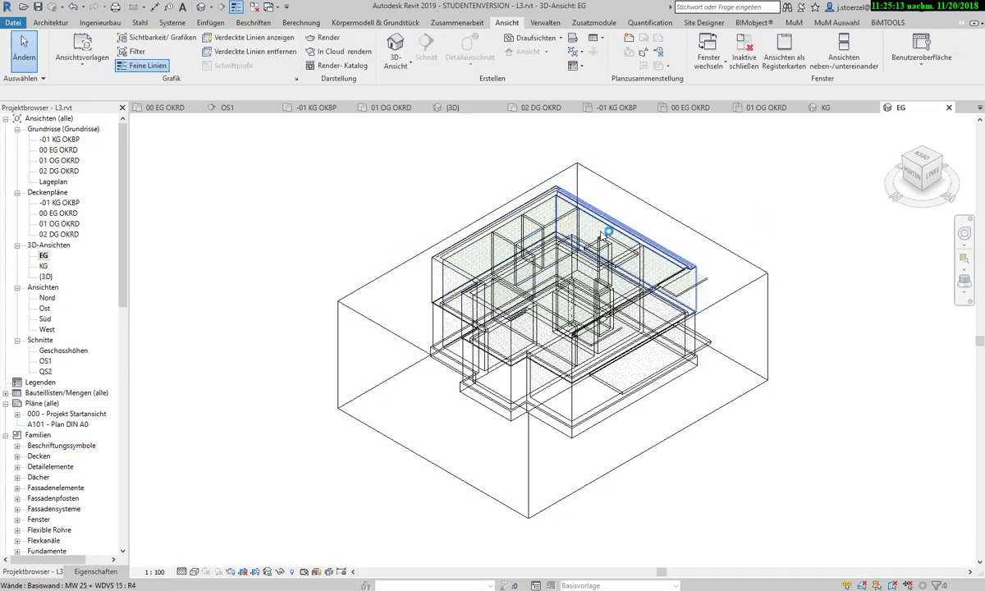
pyautogui.scroll(2, 501, 246)
pyautogui.scroll(1, 486, 283)
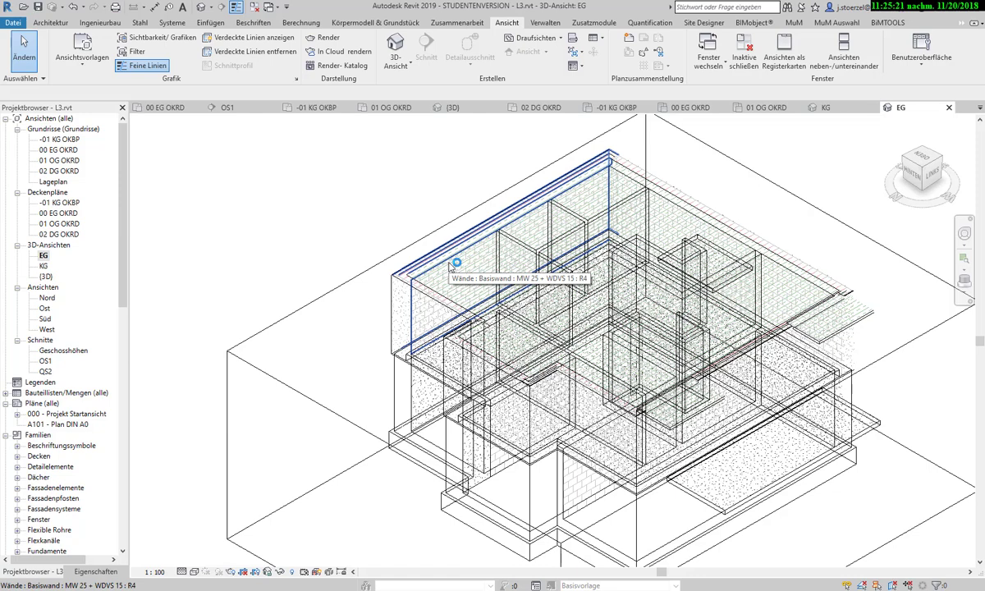
pyautogui.press('Tab')
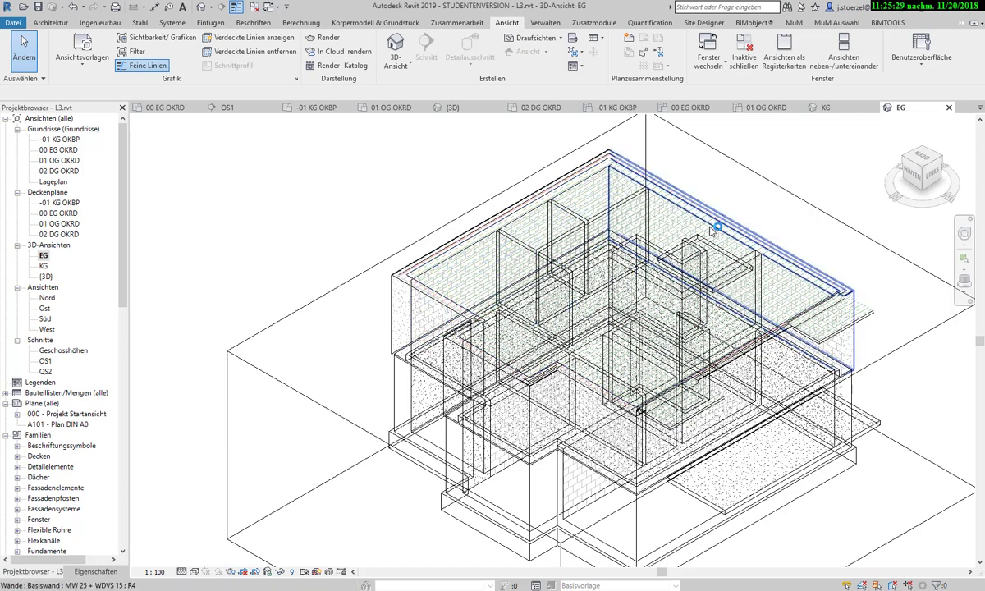
pyautogui.press('Tab')
pyautogui.press('Tab')
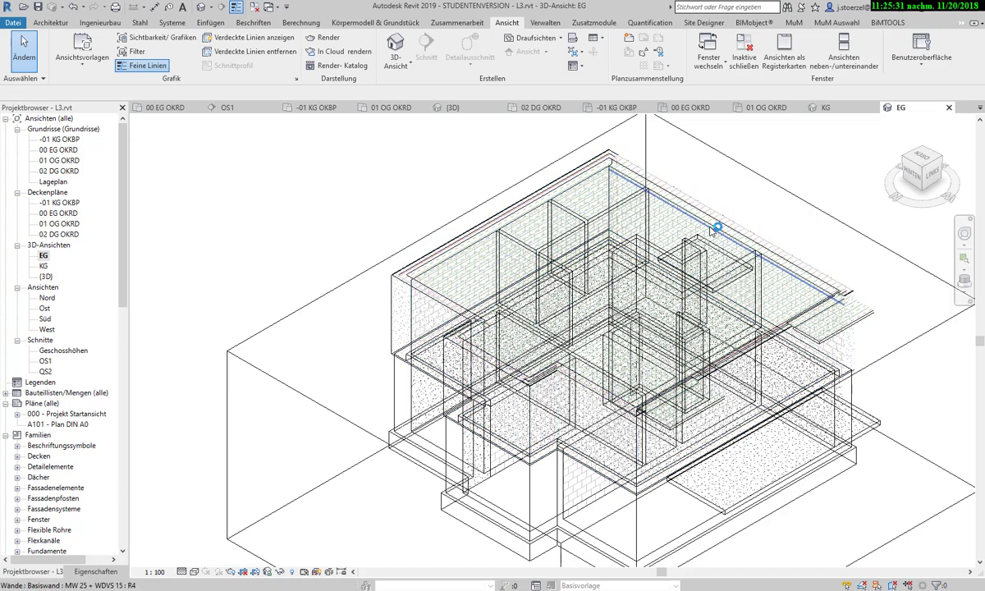
pyautogui.click(196, 573)
pyautogui.click(217, 491)
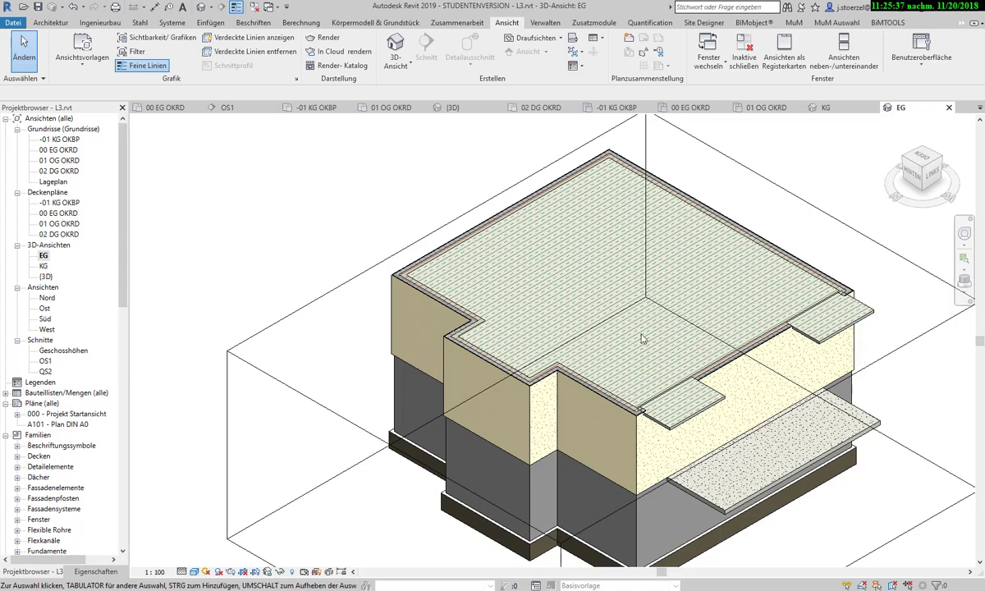
# Hide the floor slab covering the ground floor with Elemente ausblenden.
pyautogui.click(500, 353)
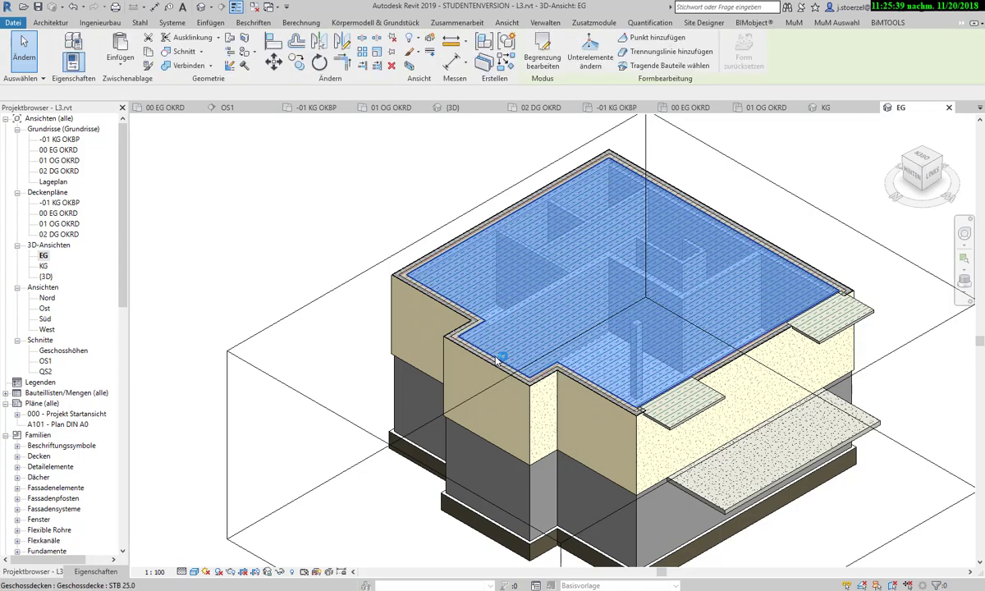
pyautogui.click(410, 39)
pyautogui.click(458, 56)
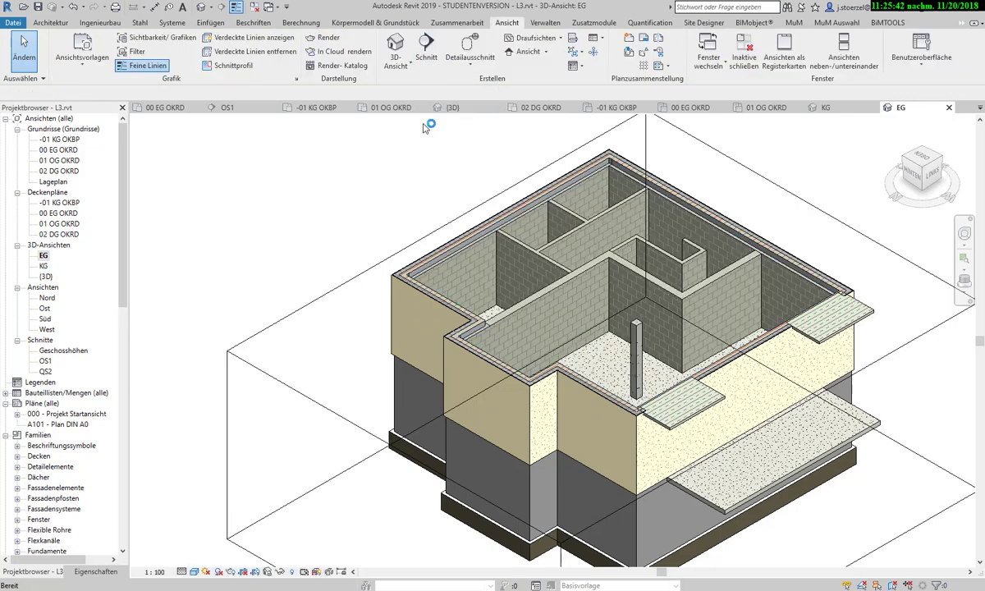
# Hide the section box frame and orbit to look into the ground-floor rooms.
pyautogui.click(339, 293)
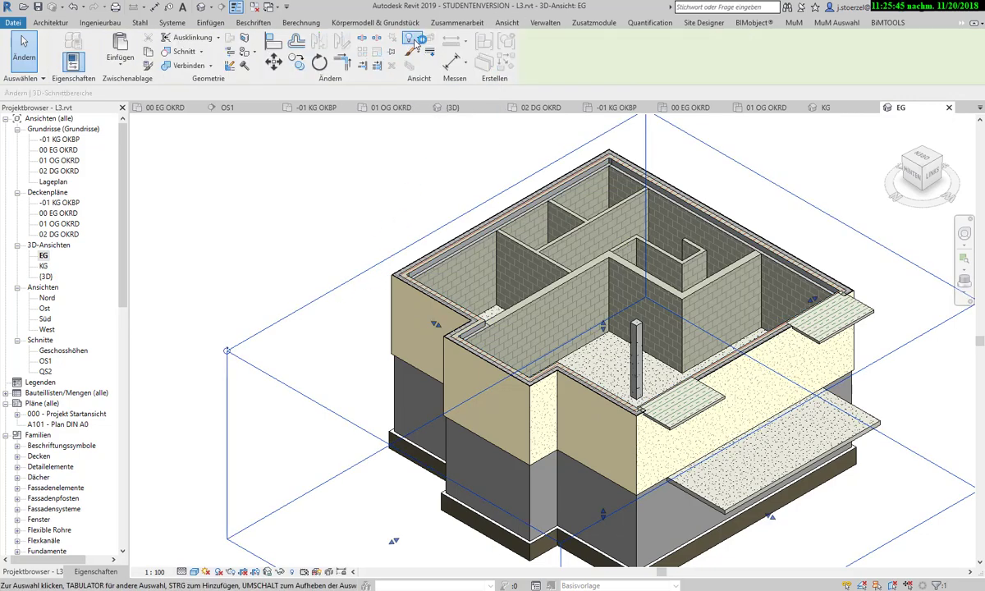
pyautogui.click(410, 39)
pyautogui.click(434, 57)
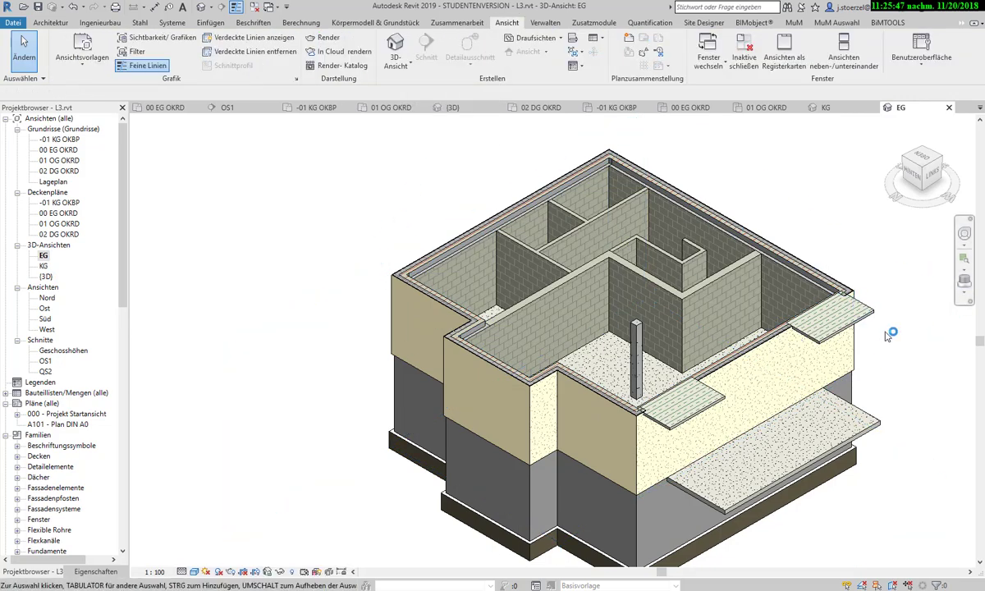
pyautogui.moveTo(873, 422)
pyautogui.keyDown('shift'); pyautogui.mouseDown(button='middle')
pyautogui.moveTo(847, 410)
pyautogui.moveTo(775, 418)
pyautogui.moveTo(872, 466)
pyautogui.moveTo(804, 398)
pyautogui.moveTo(685, 375)
pyautogui.moveTo(811, 358)
pyautogui.moveTo(824, 406)
pyautogui.moveTo(628, 409)
pyautogui.moveTo(552, 431)
pyautogui.moveTo(597, 248)
pyautogui.mouseUp(button='middle'); pyautogui.keyUp('shift')
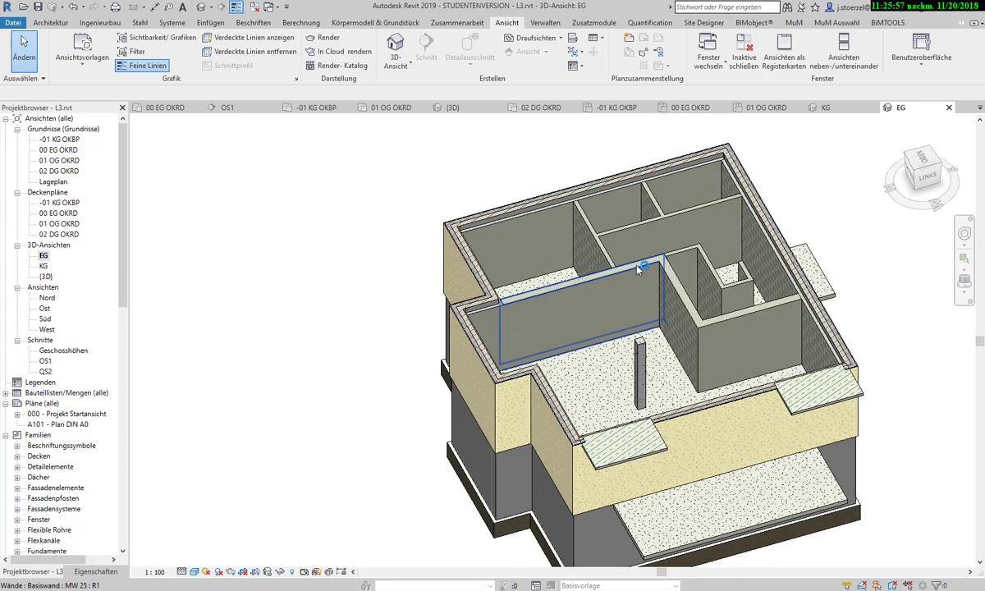
pyautogui.scroll(3, 596, 247)
pyautogui.moveTo(648, 273)
pyautogui.keyDown('shift'); pyautogui.mouseDown(button='middle')
pyautogui.moveTo(617, 299)
pyautogui.moveTo(537, 281)
pyautogui.moveTo(623, 344)
pyautogui.moveTo(537, 293)
pyautogui.moveTo(243, 246)
pyautogui.mouseUp(button='middle'); pyautogui.keyUp('shift')
pyautogui.scroll(-3, 667, 354)
pyautogui.scroll(-3, 667, 354)
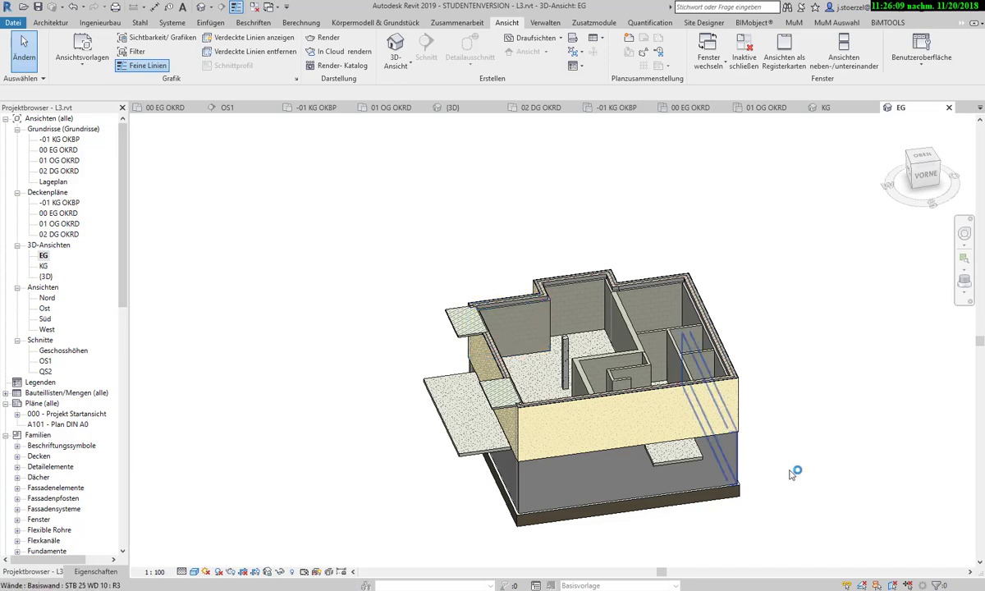
pyautogui.scroll(2, 529, 379)
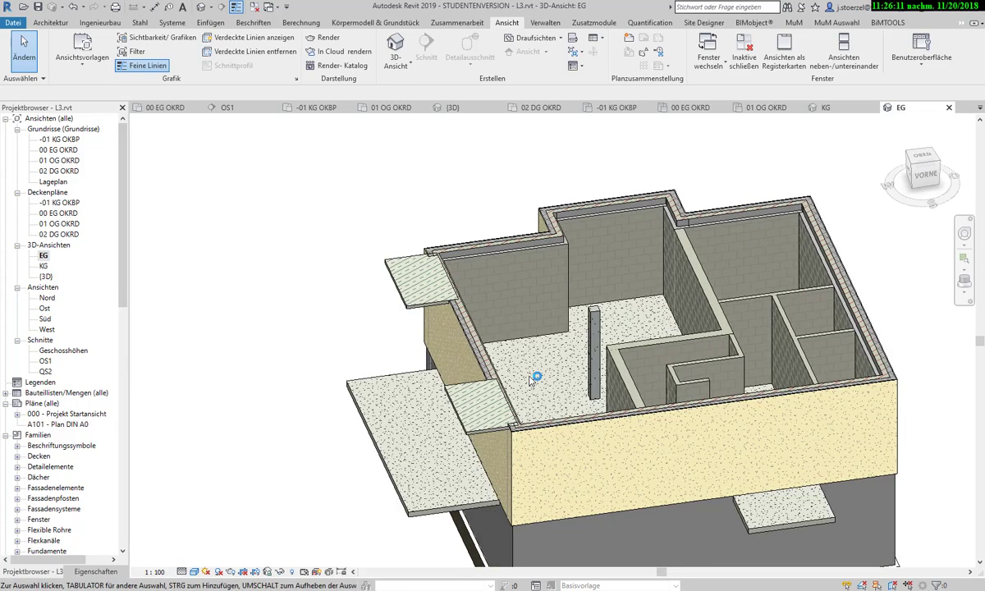